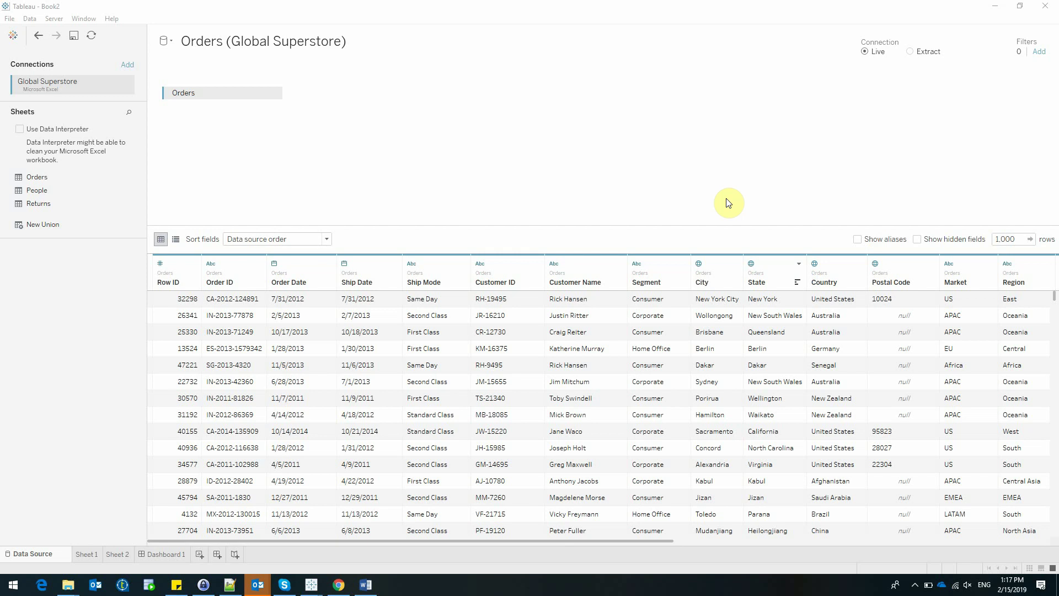
# - On Sheet 1, plot SUM(Profit) as a line over Order Date
pyautogui.click(84, 554)
pyautogui.click(65, 409)
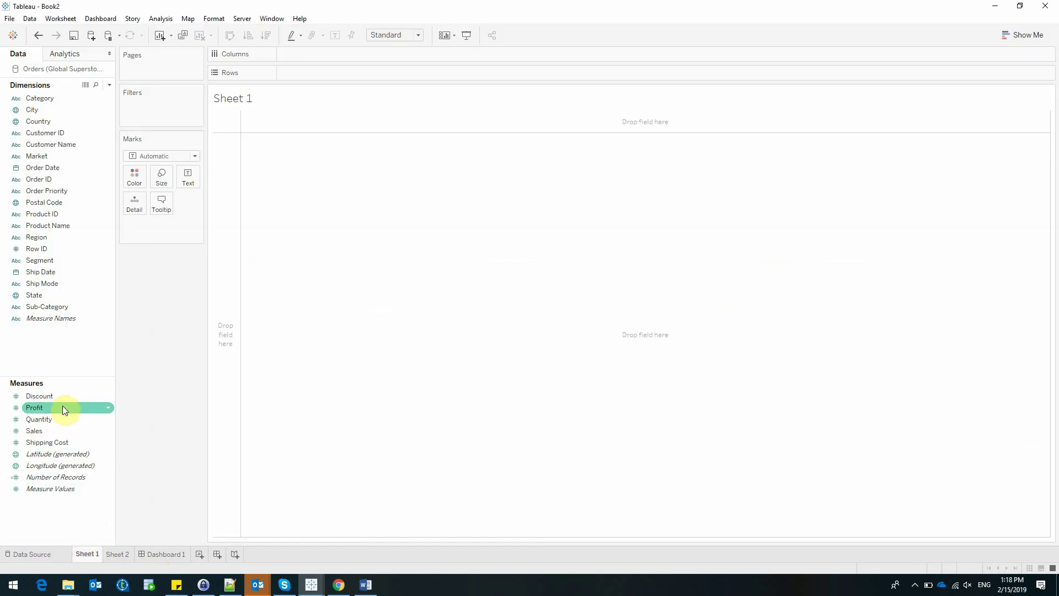
pyautogui.doubleClick(62, 408)
pyautogui.click(108, 163)
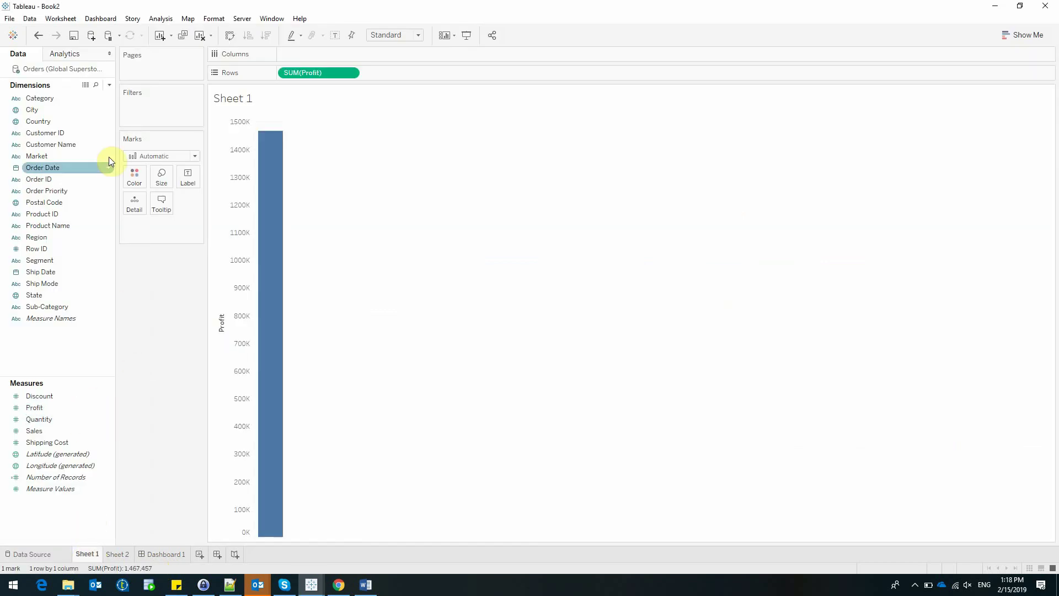
pyautogui.doubleClick(61, 169)
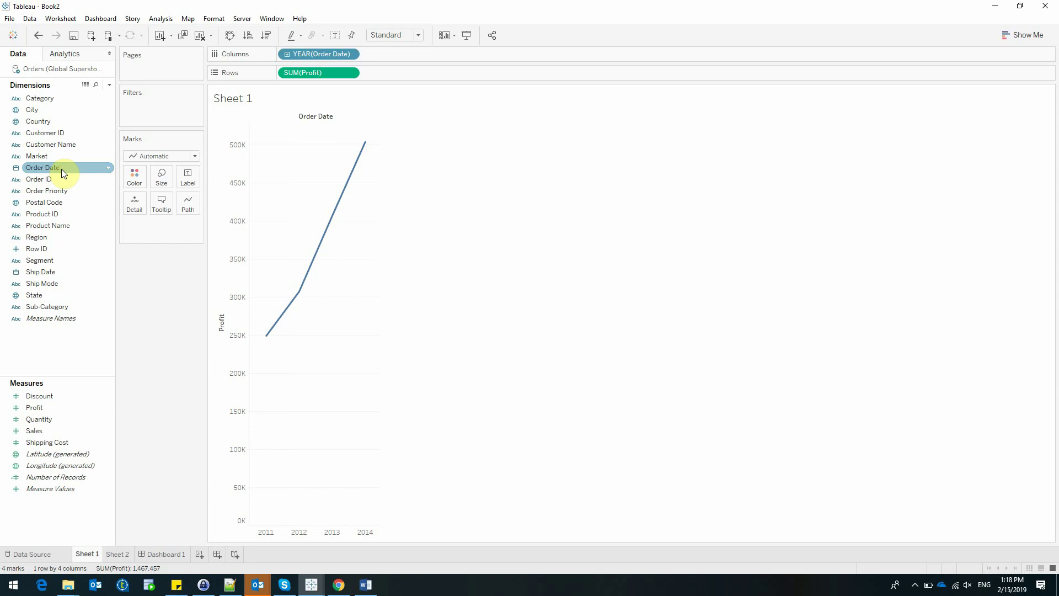
# - Fit the chart to Entire View, show profit by Month, and colour lines by Market
pyautogui.click(418, 35)
pyautogui.click(395, 83)
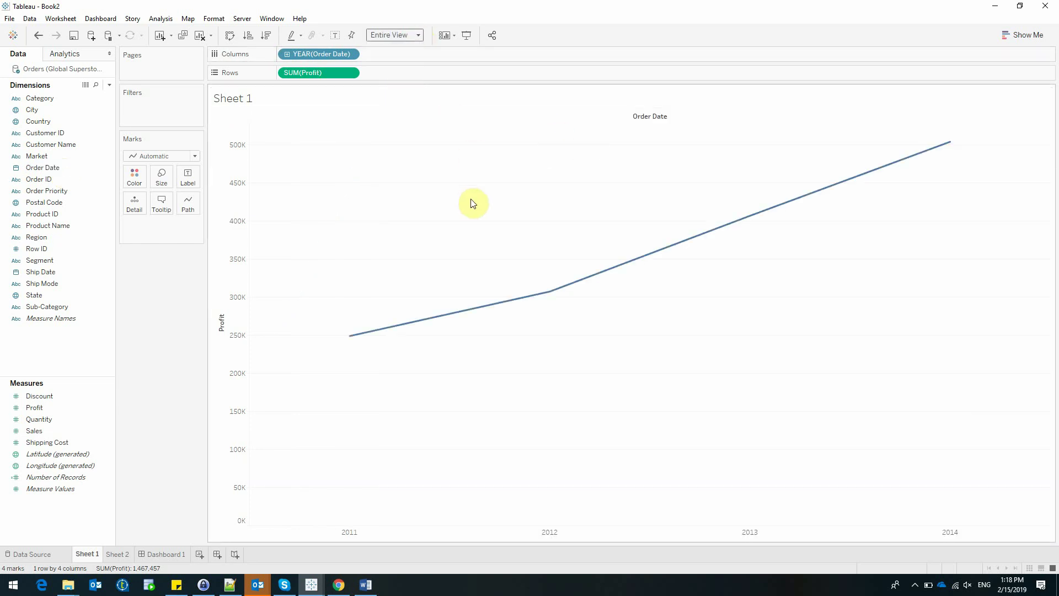
pyautogui.click(350, 54)
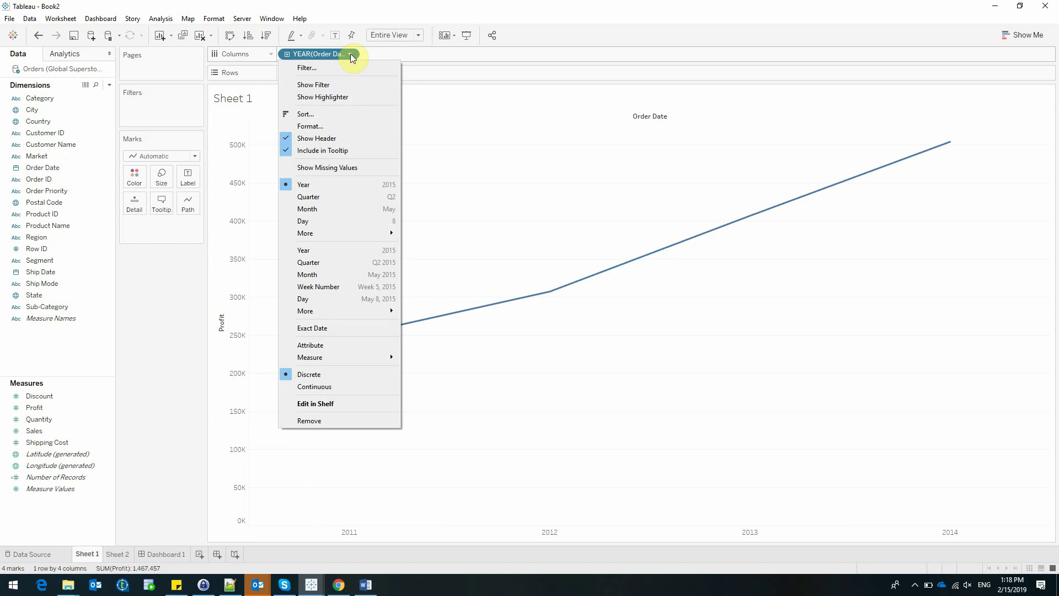
pyautogui.click(330, 209)
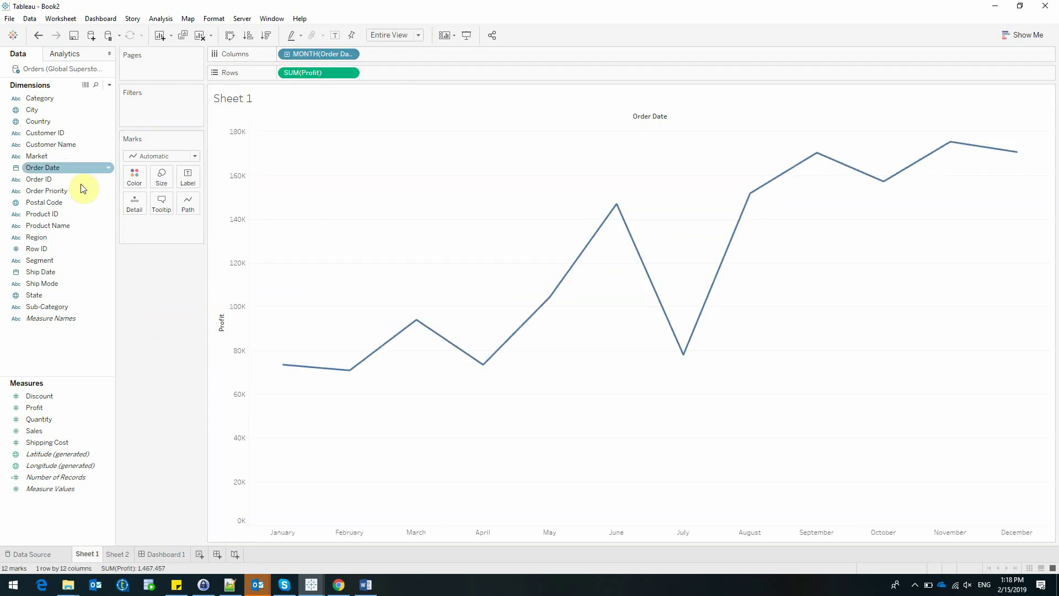
pyautogui.moveTo(45, 156); pyautogui.dragTo(136, 179)
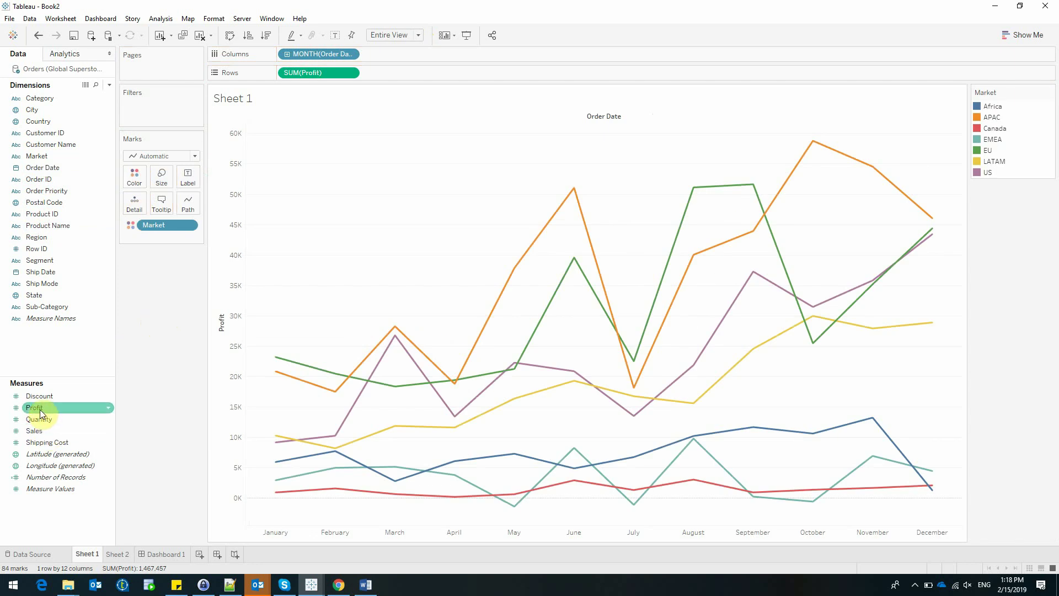
# - Add a second SUM(Profit) on a synchronized dual axis and hide the right-hand axis header
pyautogui.moveTo(40, 409); pyautogui.dragTo(411, 75)
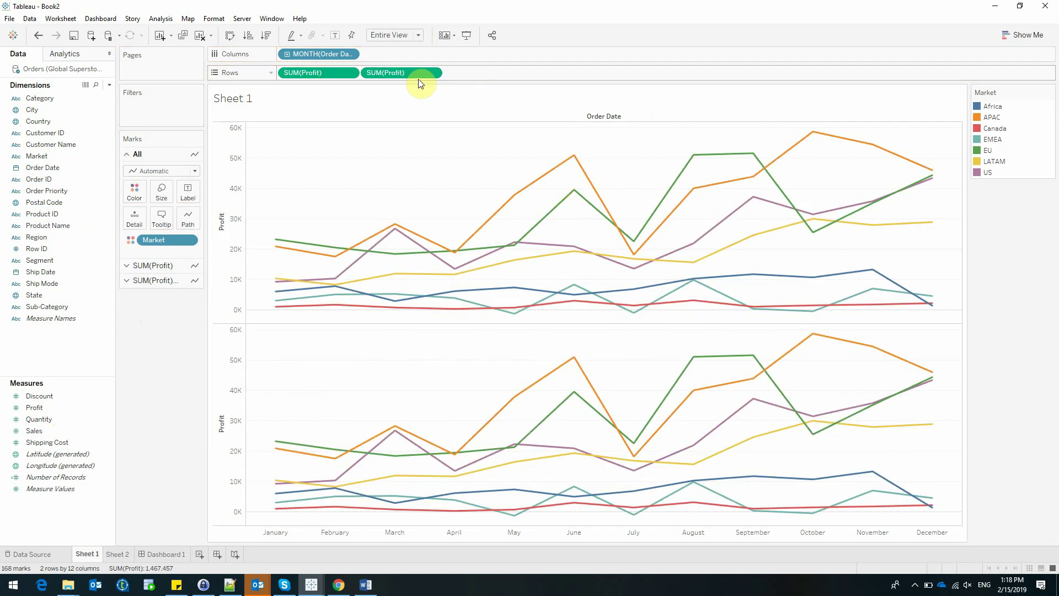
pyautogui.click(432, 73)
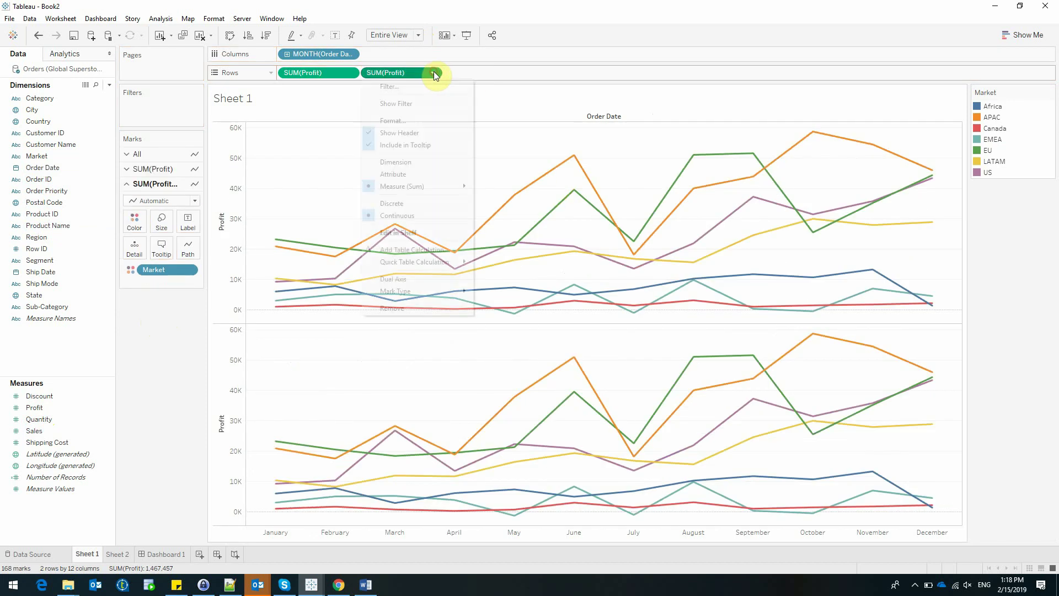
pyautogui.click(403, 280)
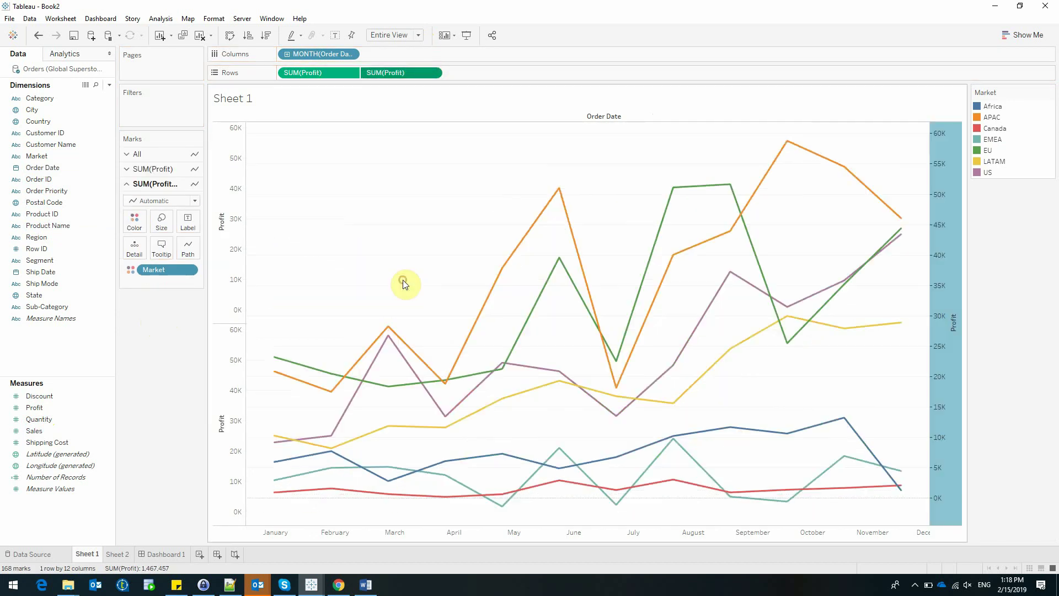
pyautogui.rightClick(947, 232)
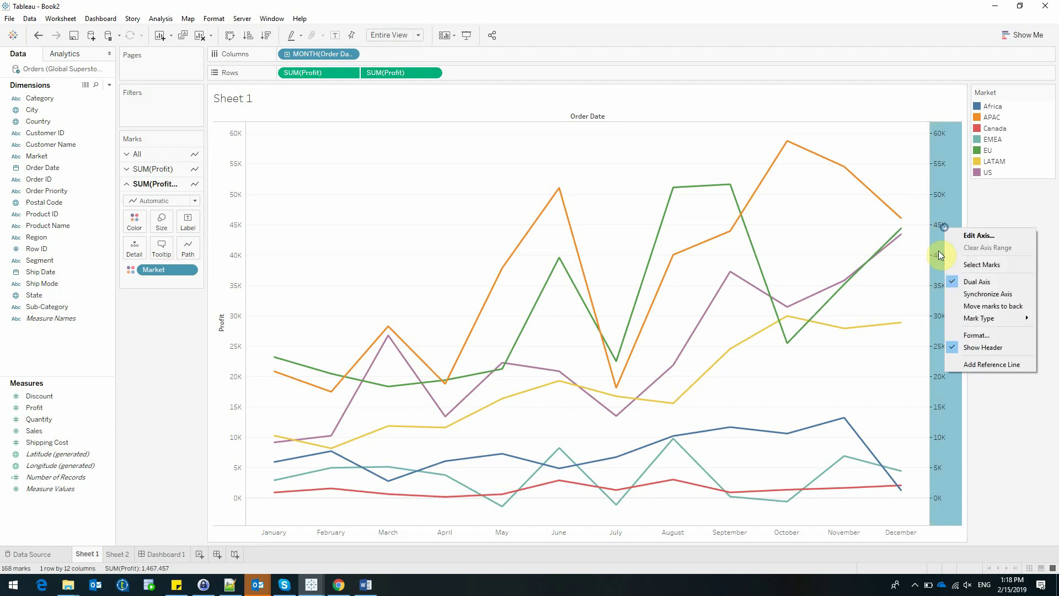
pyautogui.click(986, 300)
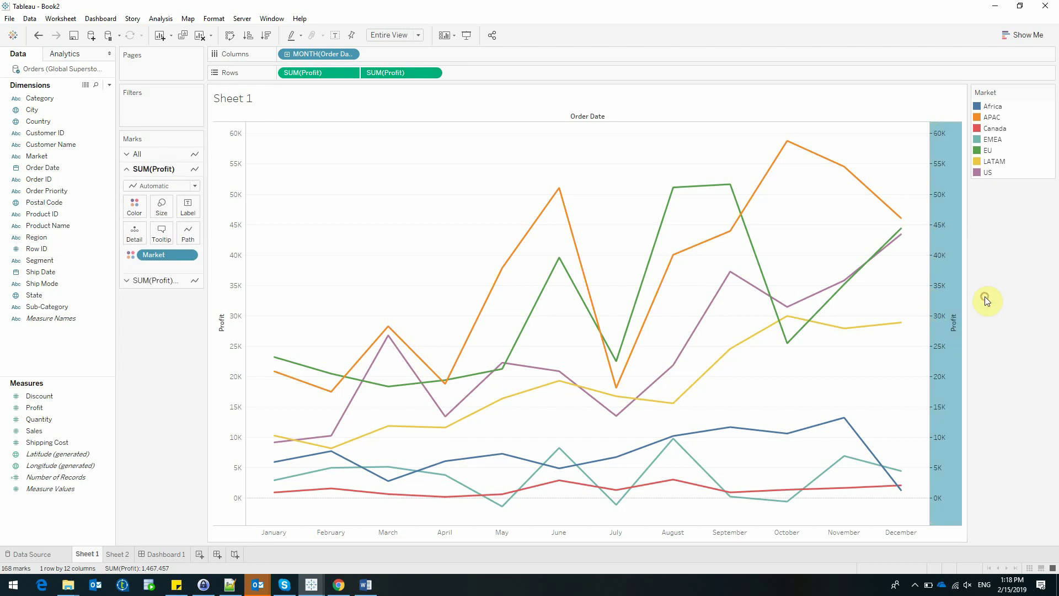
pyautogui.rightClick(942, 258)
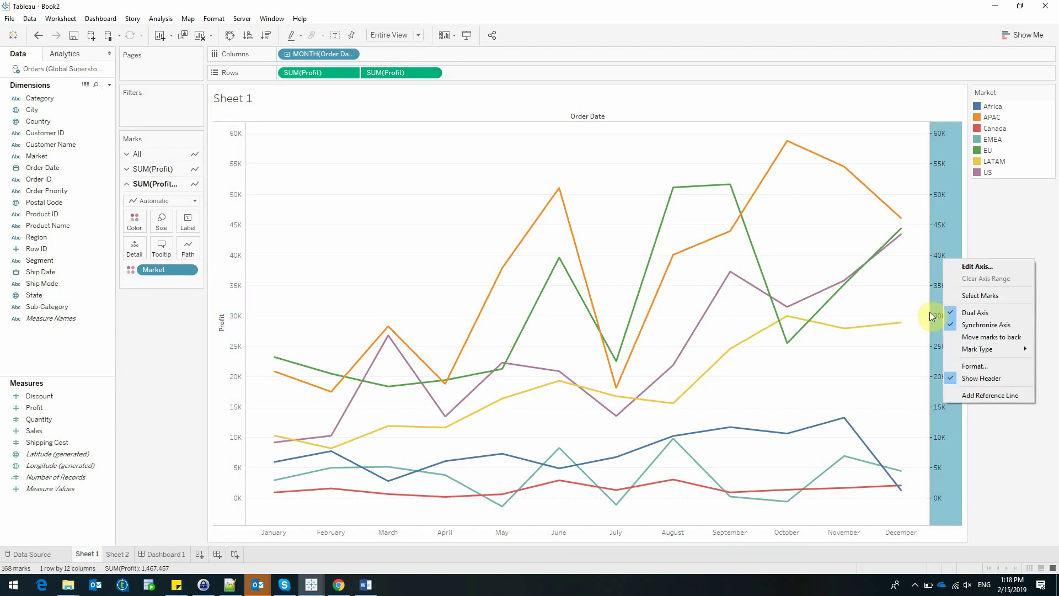
pyautogui.click(985, 380)
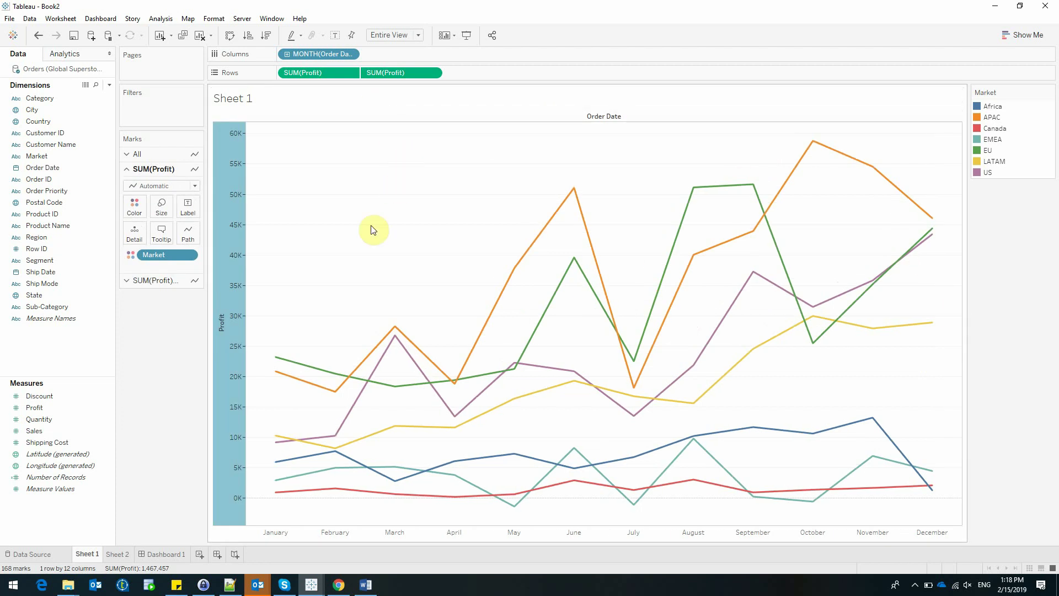
# - Set the second SUM(Profit) layer's mark type to Circle and hide the Sheet 1 title
pyautogui.click(164, 280)
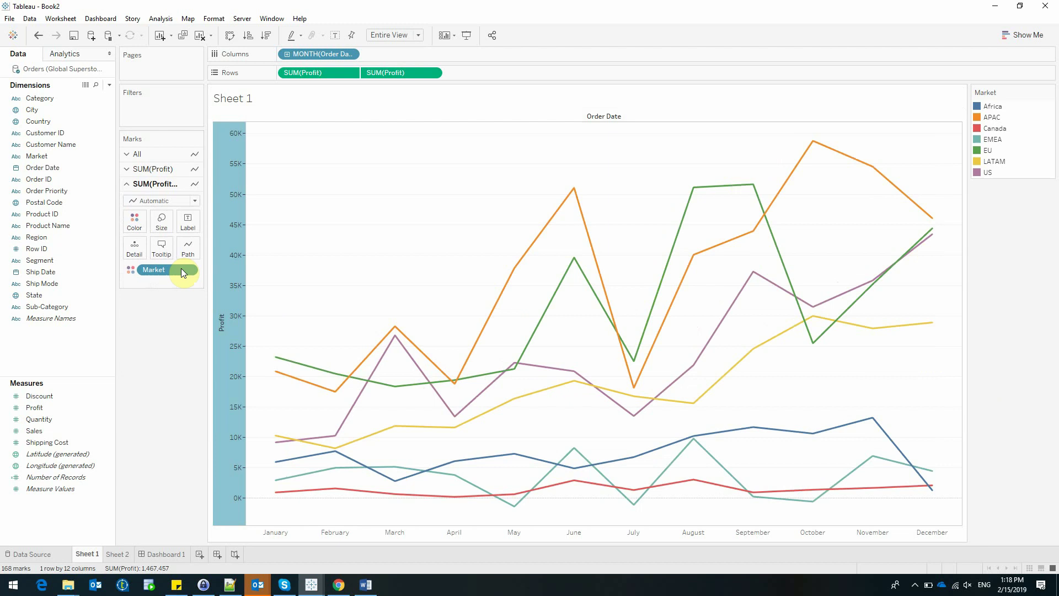
pyautogui.click(195, 201)
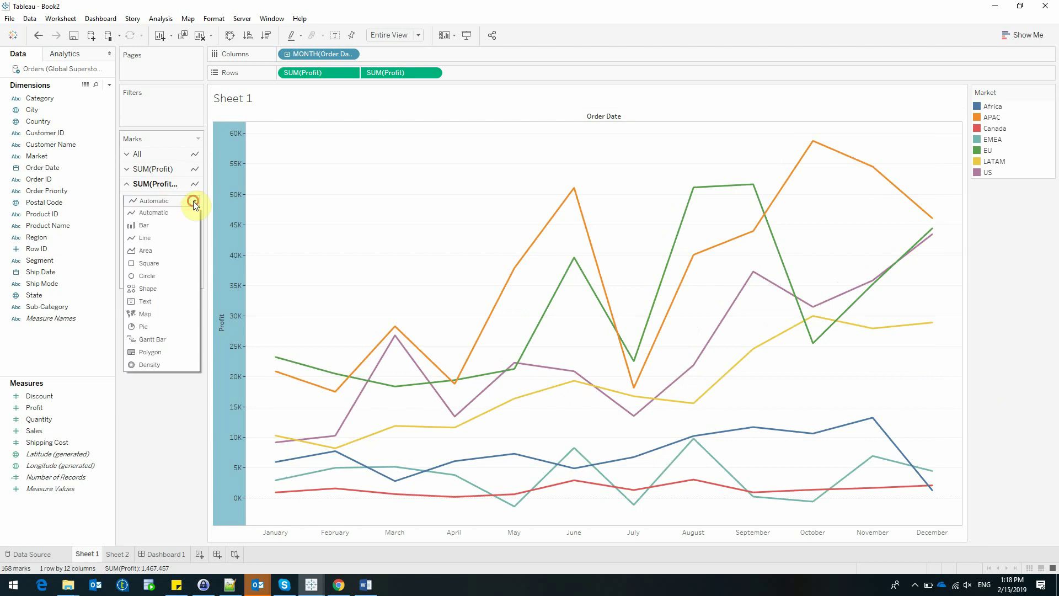
pyautogui.click(152, 275)
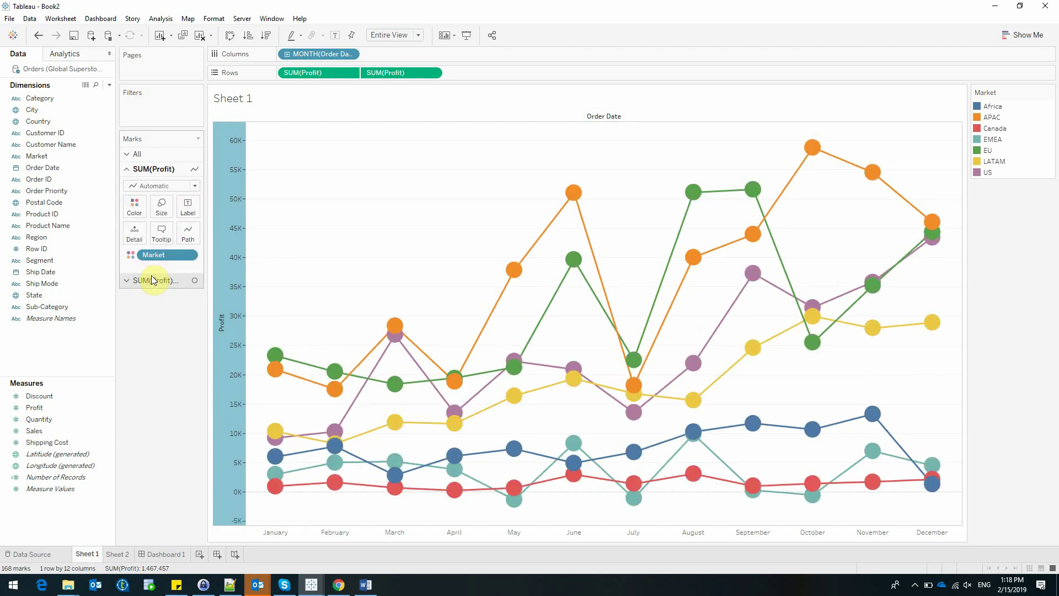
pyautogui.rightClick(357, 103)
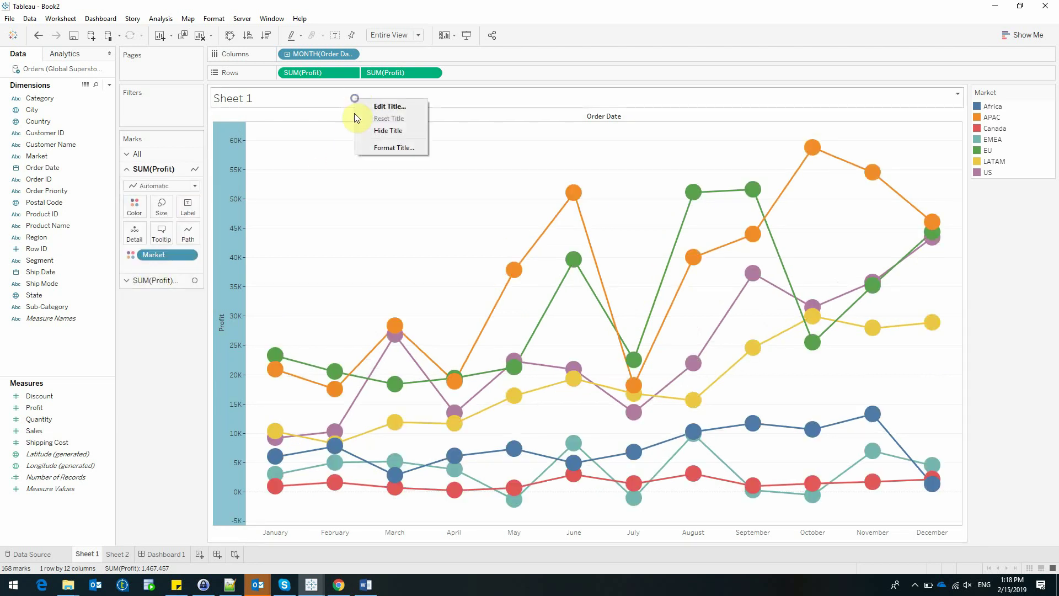
pyautogui.click(381, 134)
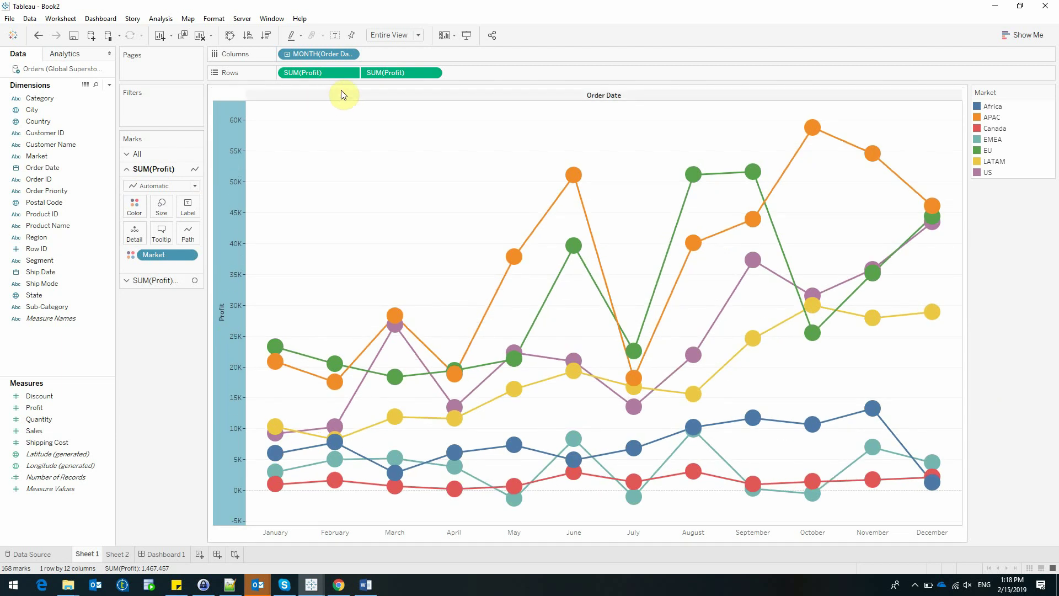
# - Apply a Rank quick table calculation to both SUM(Profit) pills
pyautogui.click(352, 73)
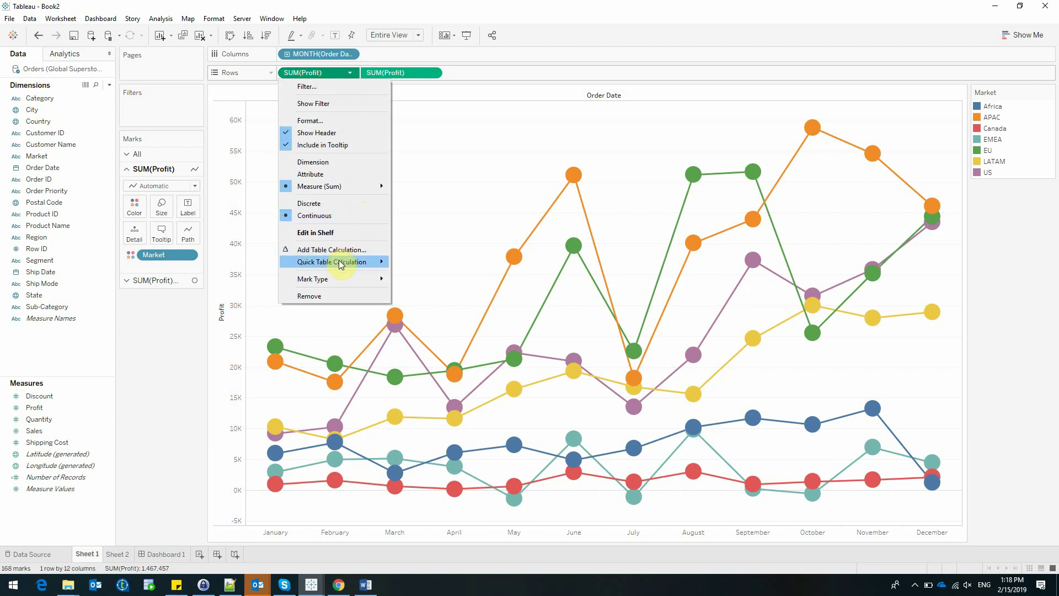
pyautogui.moveTo(343, 262)
pyautogui.click(417, 312)
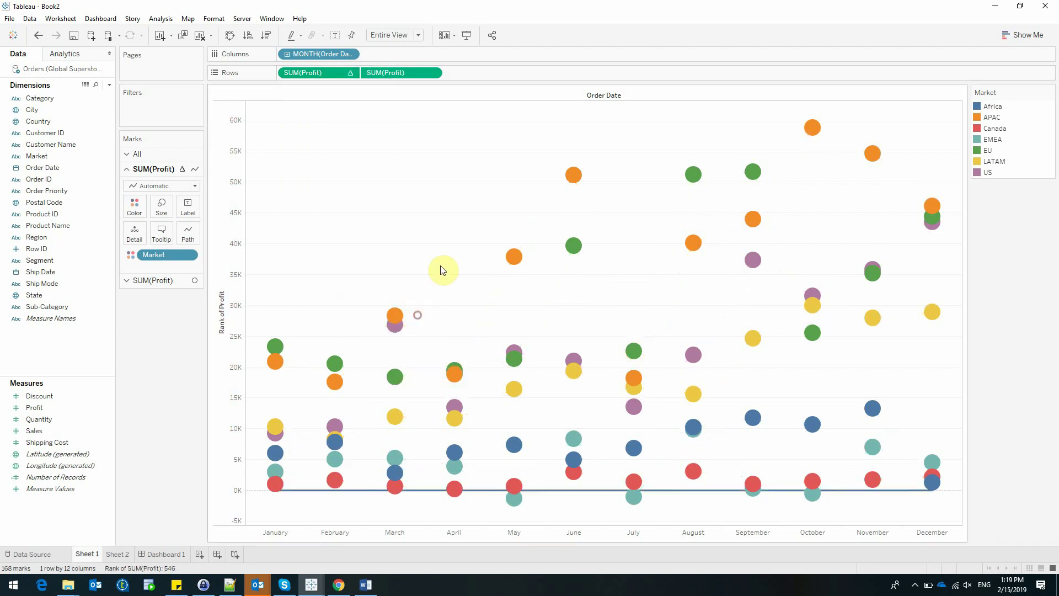
pyautogui.click(434, 74)
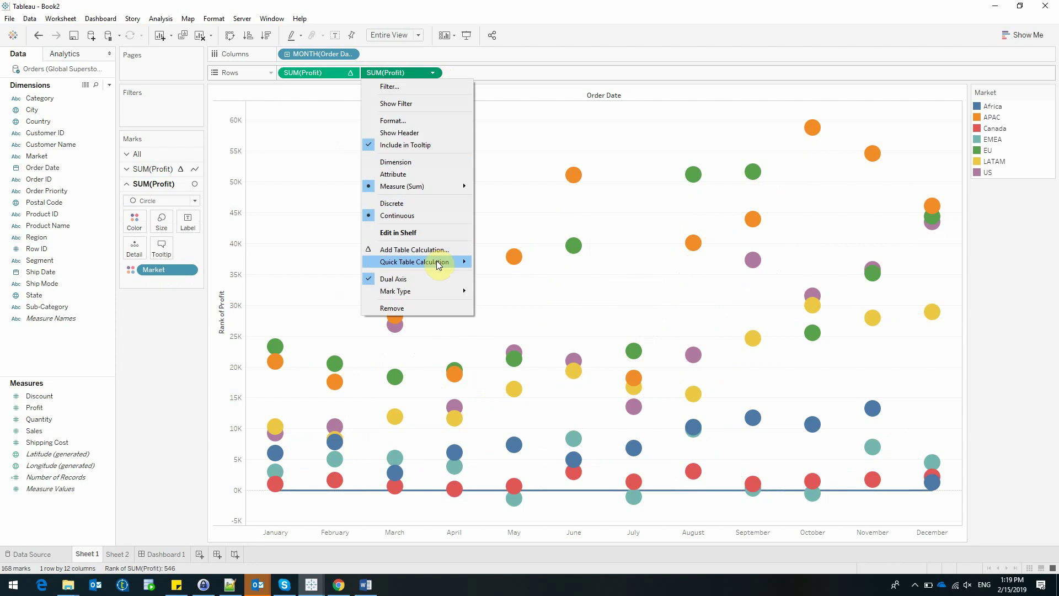
pyautogui.moveTo(438, 261)
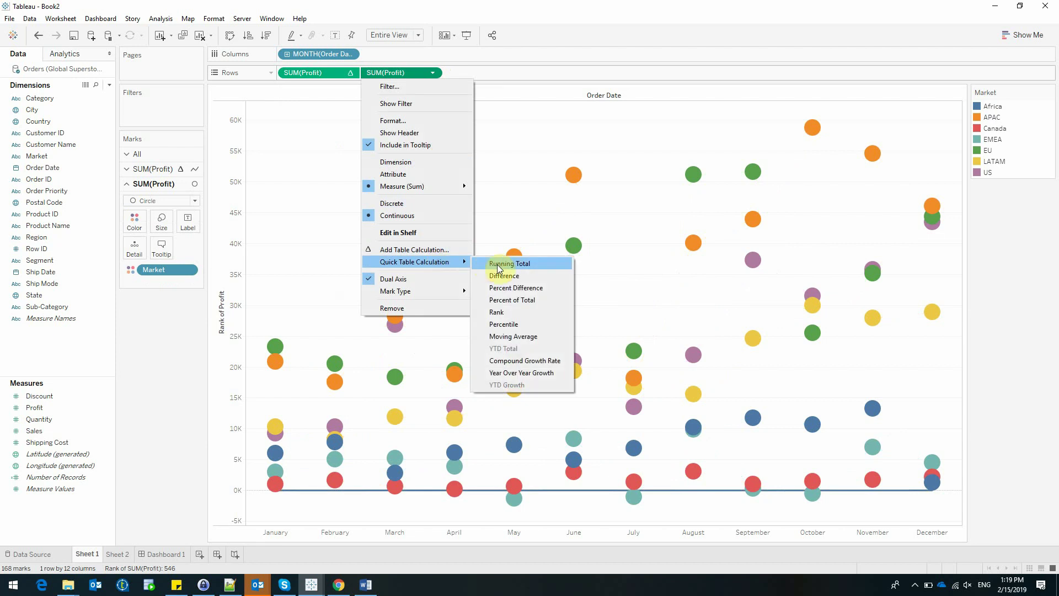
pyautogui.click(507, 311)
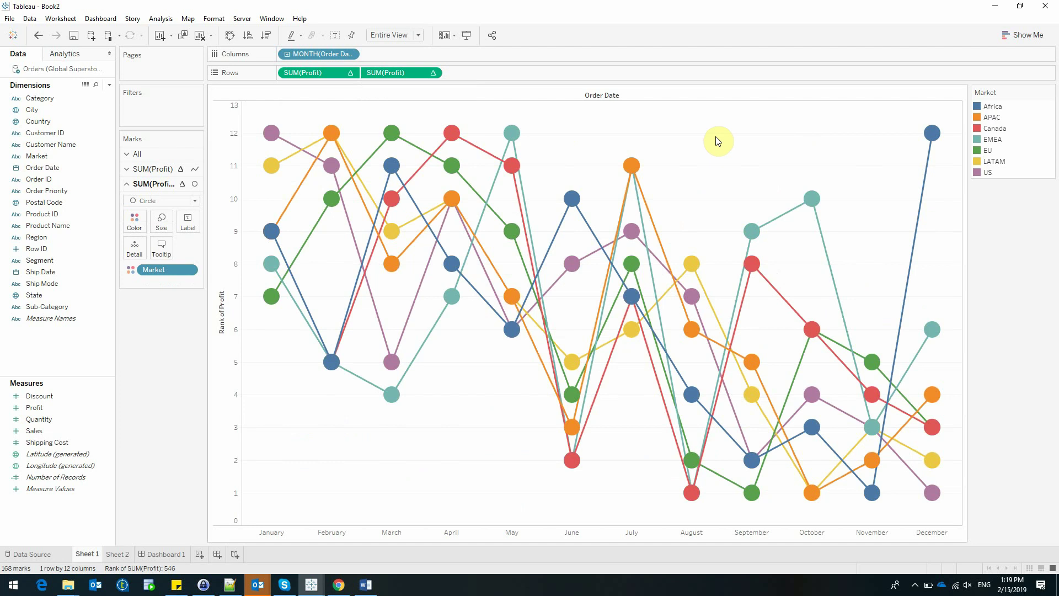
# - Set both rank calculations to compute using Market
pyautogui.click(352, 74)
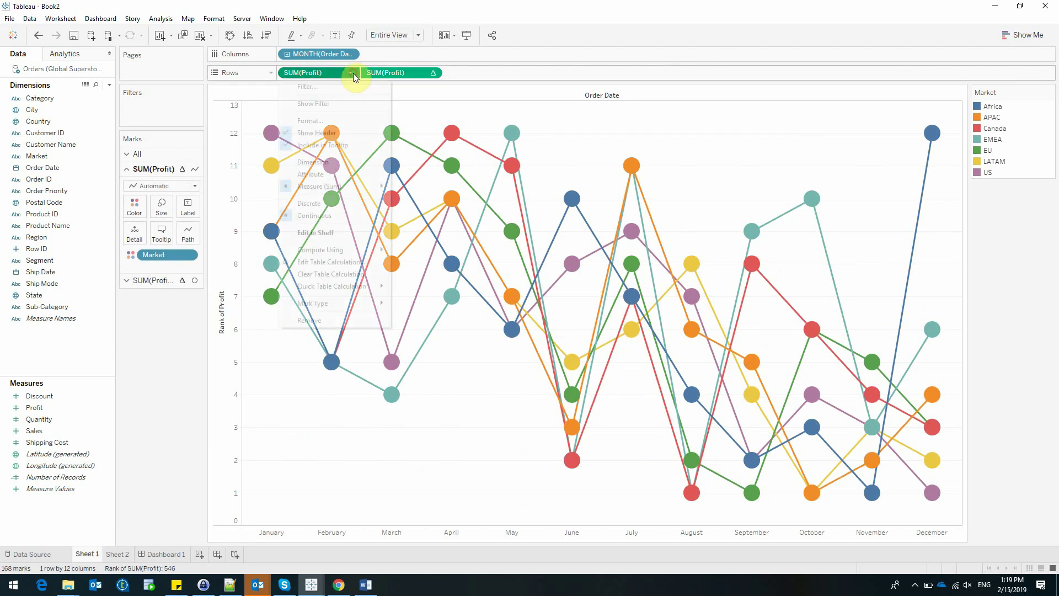
pyautogui.moveTo(348, 253)
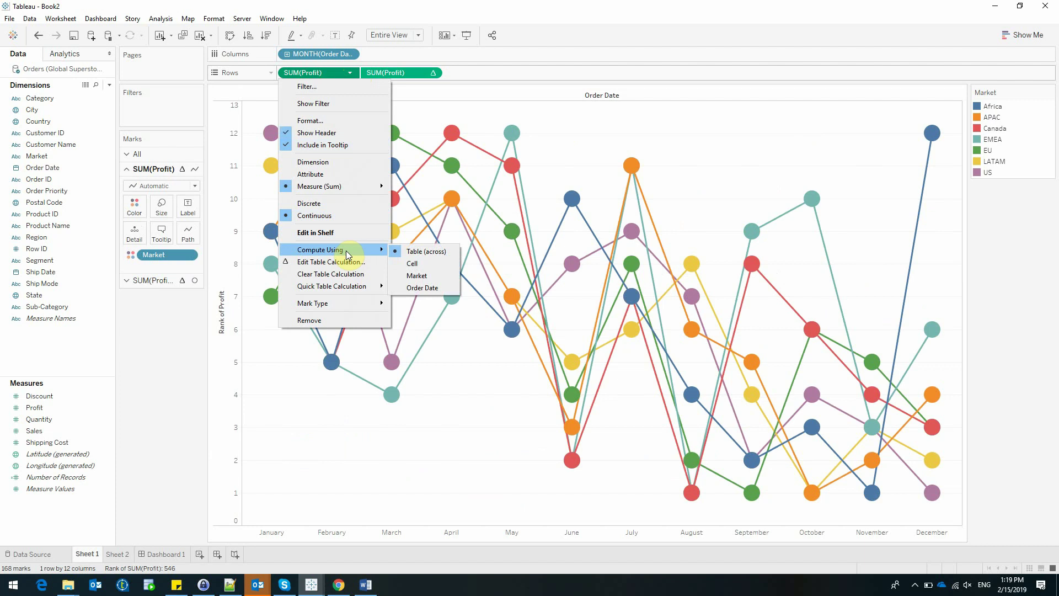
pyautogui.click(418, 276)
pyautogui.click(433, 73)
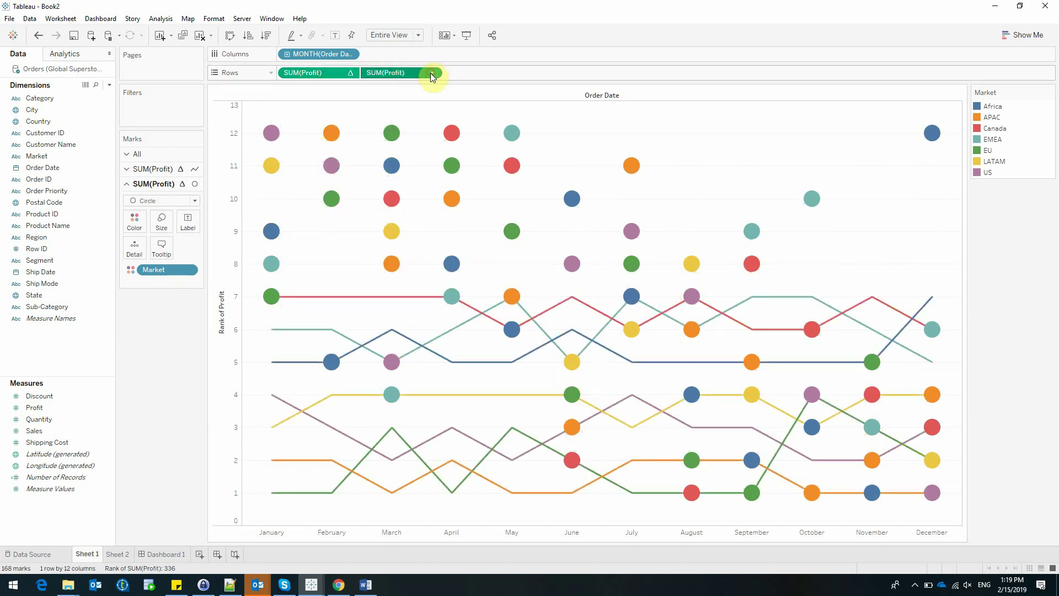
pyautogui.moveTo(451, 249)
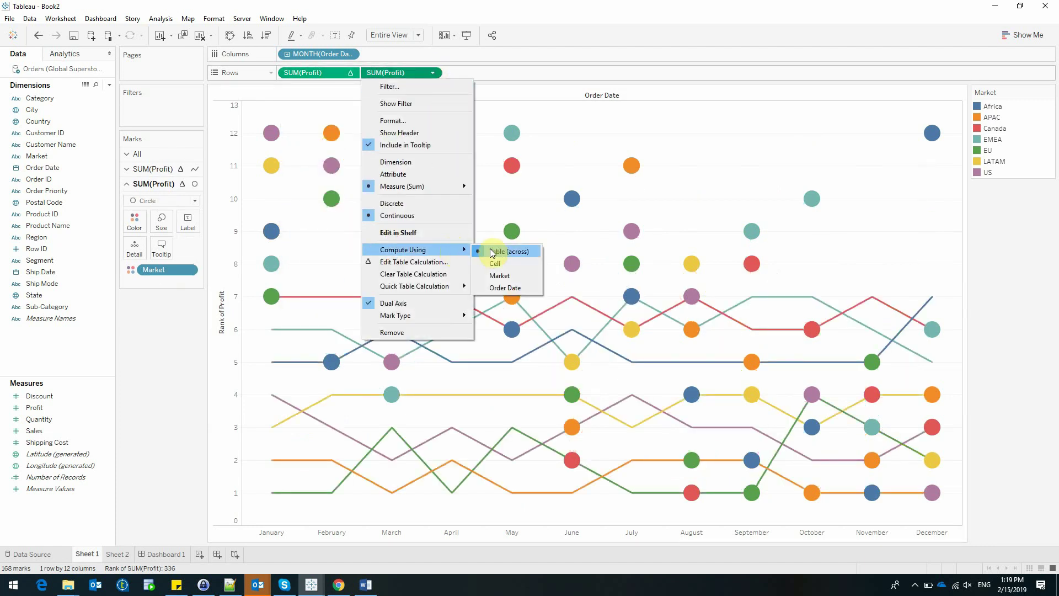
pyautogui.click(504, 275)
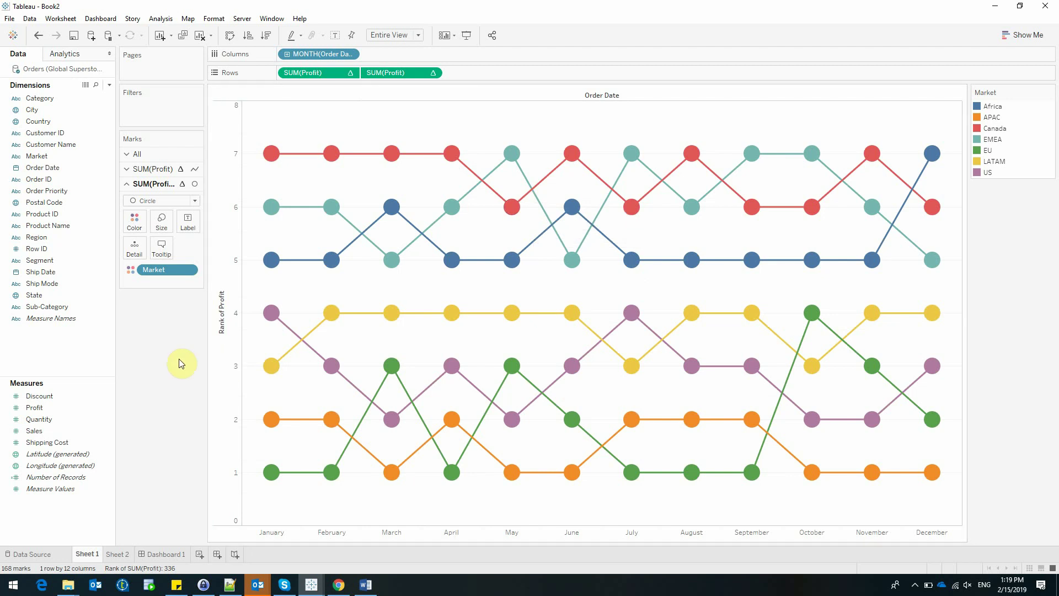
# - Turn on mark labels for the circle layer with vertical alignment set to Middle
pyautogui.click(187, 223)
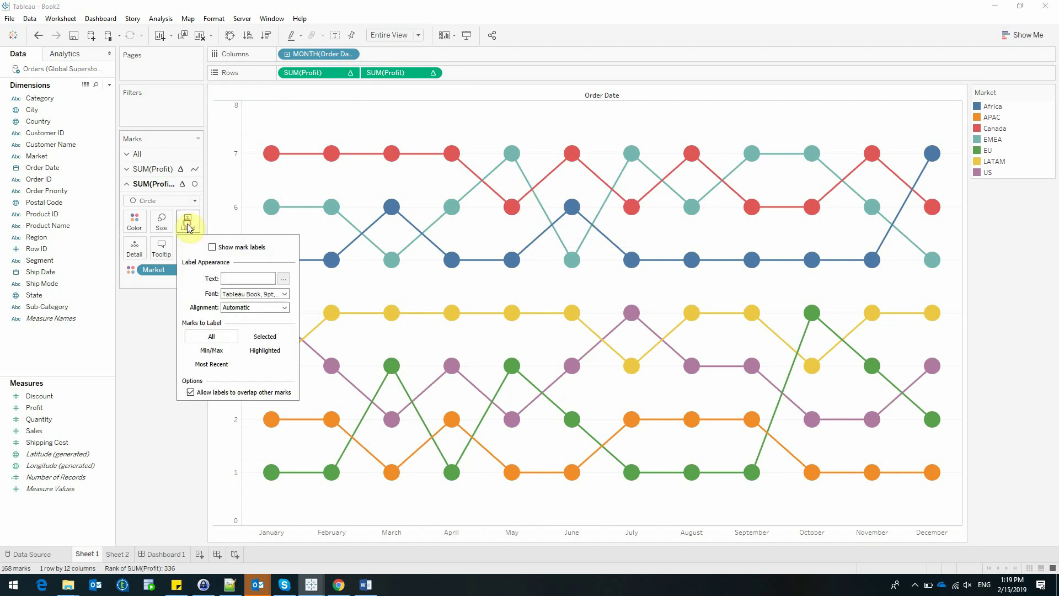
pyautogui.click(212, 247)
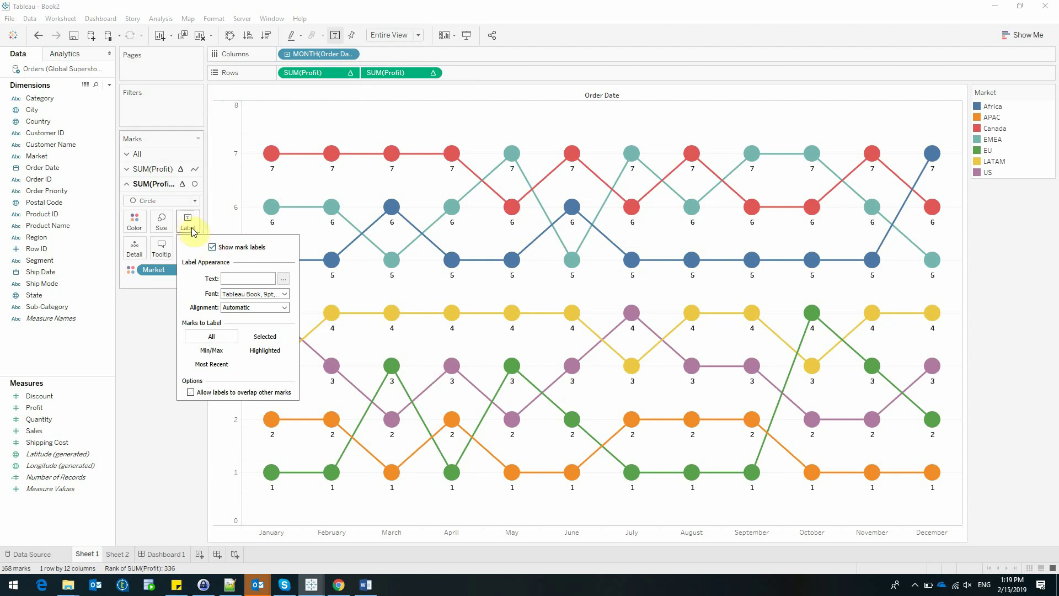
pyautogui.click(284, 308)
pyautogui.click(250, 399)
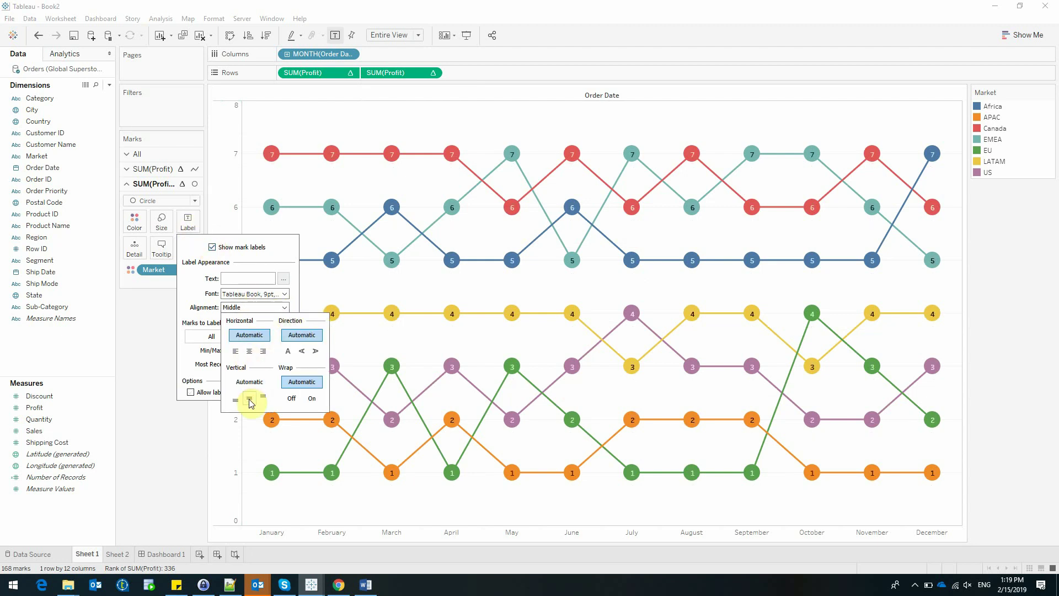
pyautogui.click(143, 369)
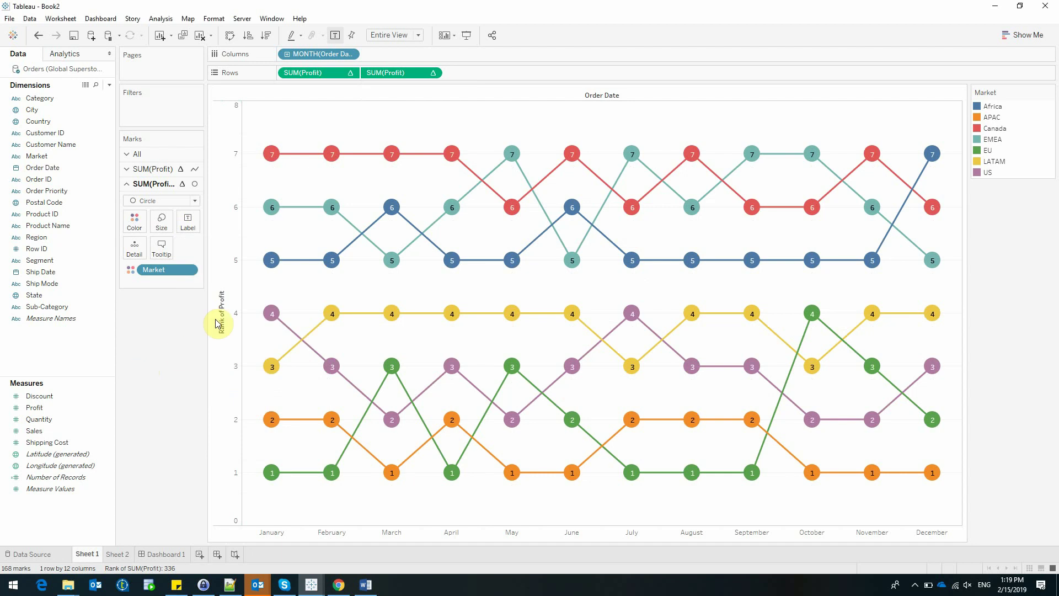
# - Set the Rank of Profit axis to Reversed so rank 1 is on top, then go to Sheet 2
pyautogui.doubleClick(230, 266)
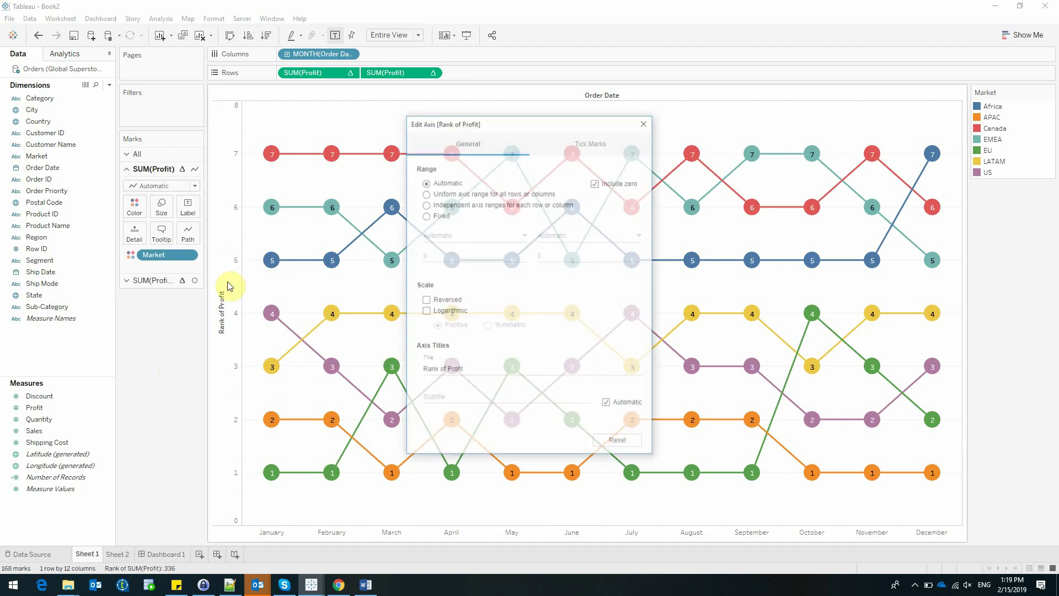
pyautogui.click(425, 299)
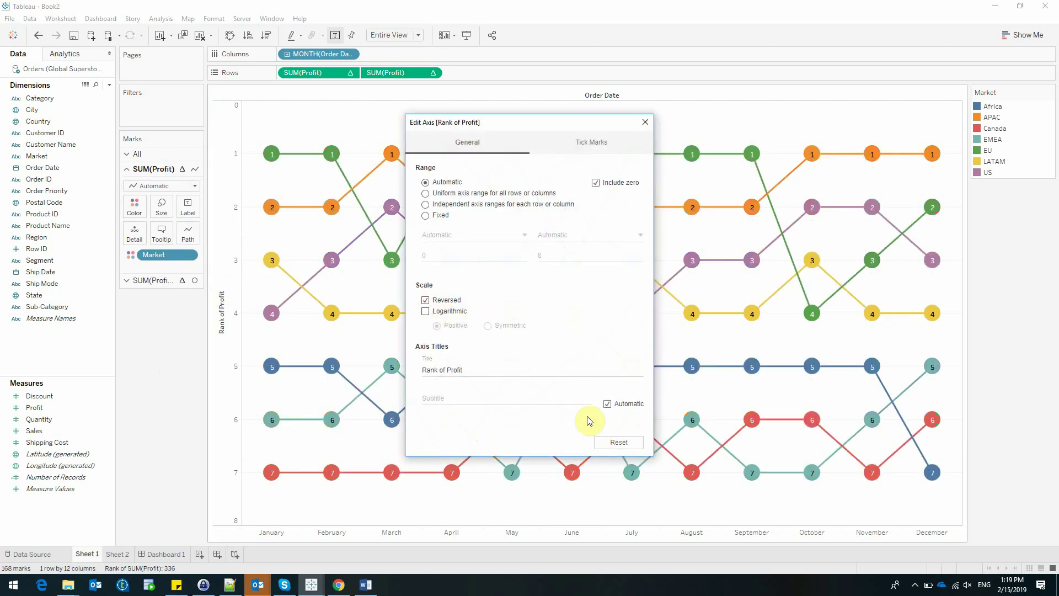
pyautogui.click(644, 122)
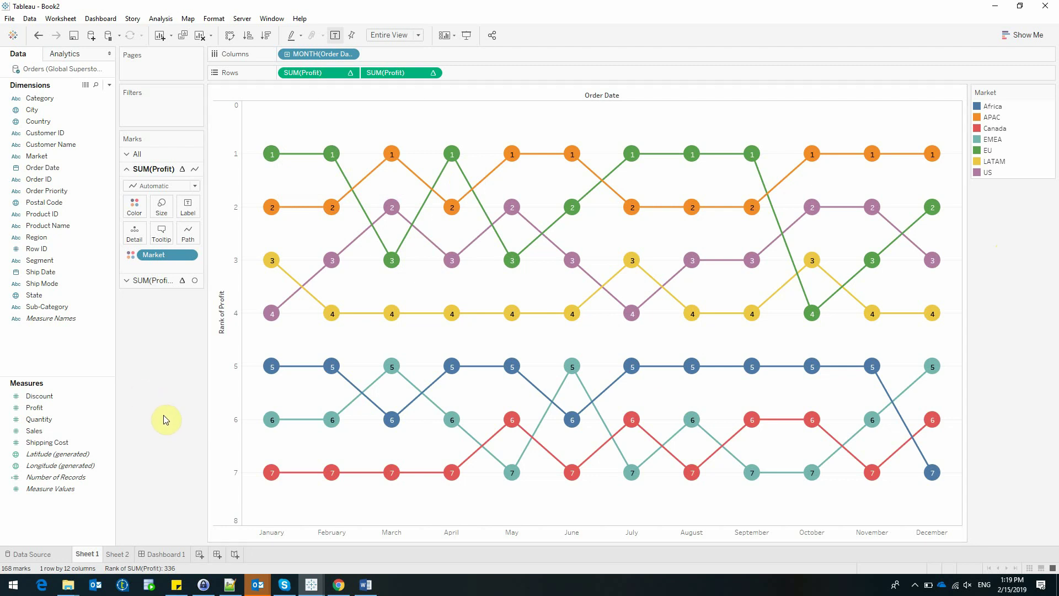
pyautogui.click(118, 554)
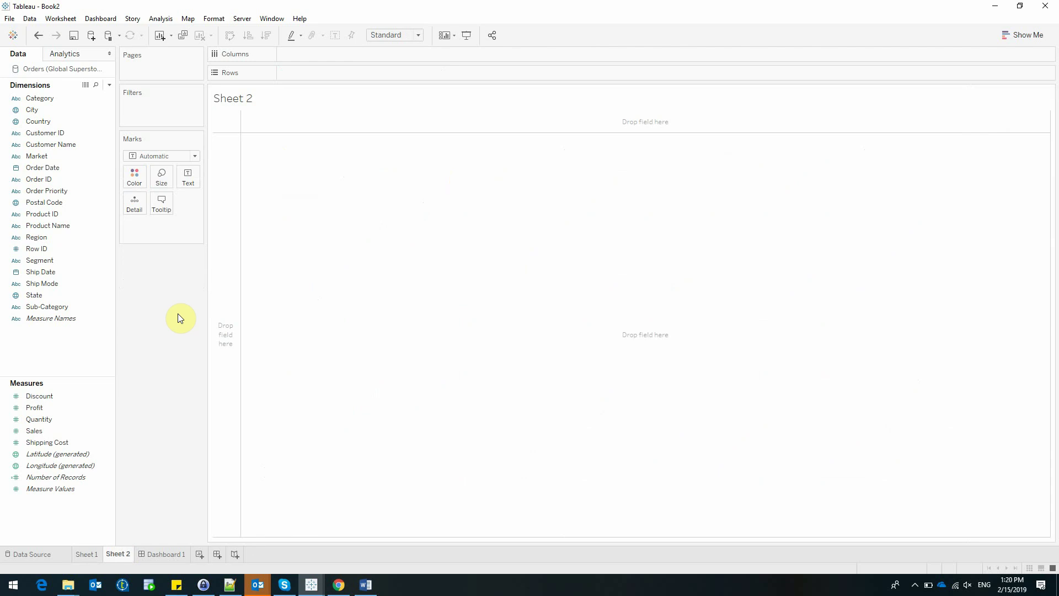
# - Make a treemap from Category, Sub-Category and Profit via Show Me
pyautogui.click(44, 99)
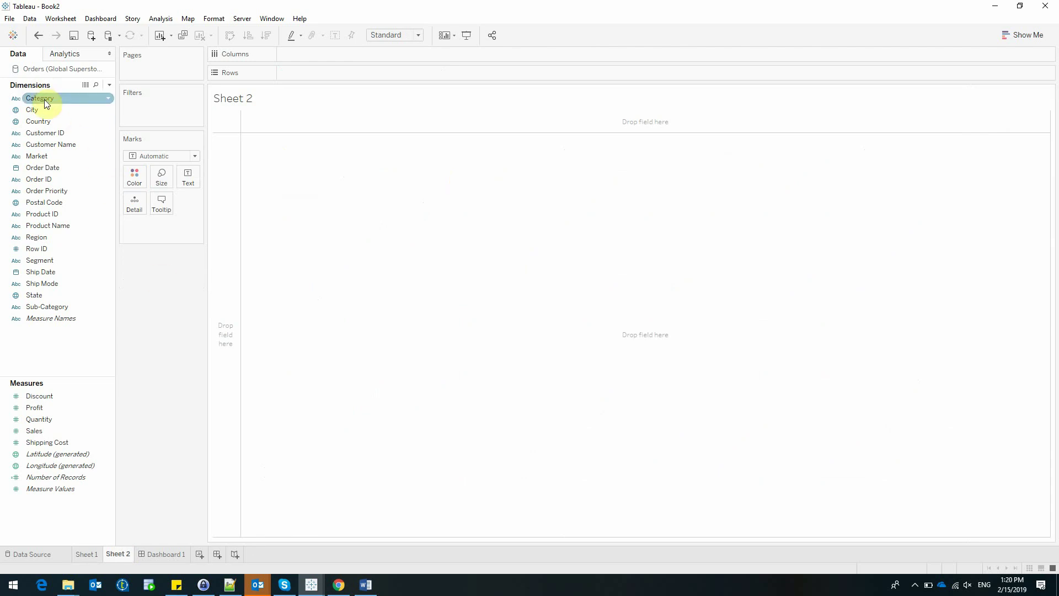
pyautogui.click(44, 100)
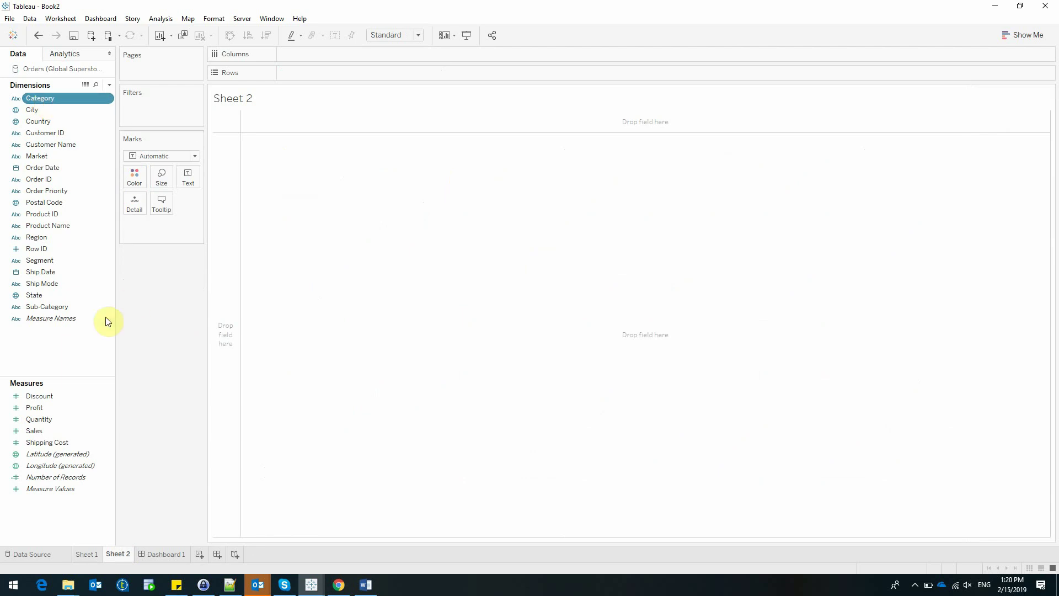
pyautogui.keyDown('ctrl'); pyautogui.click(50, 307); pyautogui.keyUp('ctrl')
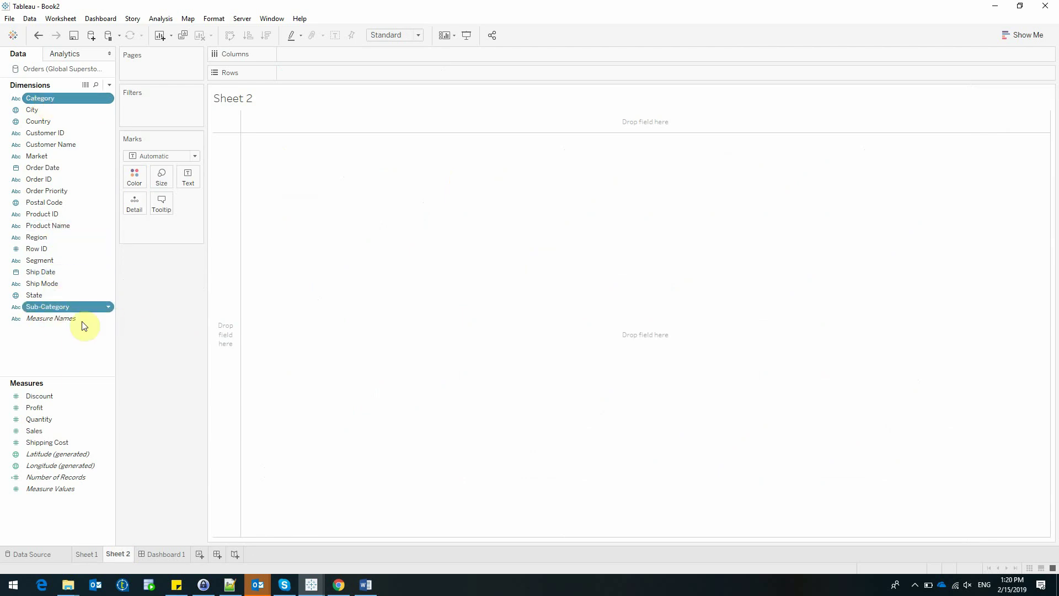
pyautogui.keyDown('ctrl'); pyautogui.click(43, 411); pyautogui.keyUp('ctrl')
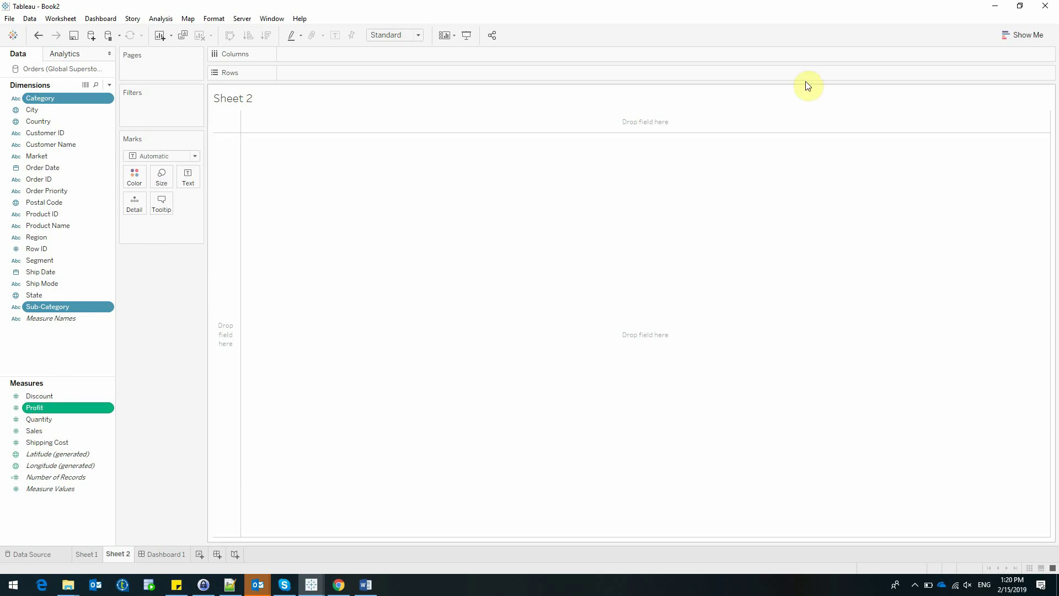
pyautogui.click(1024, 37)
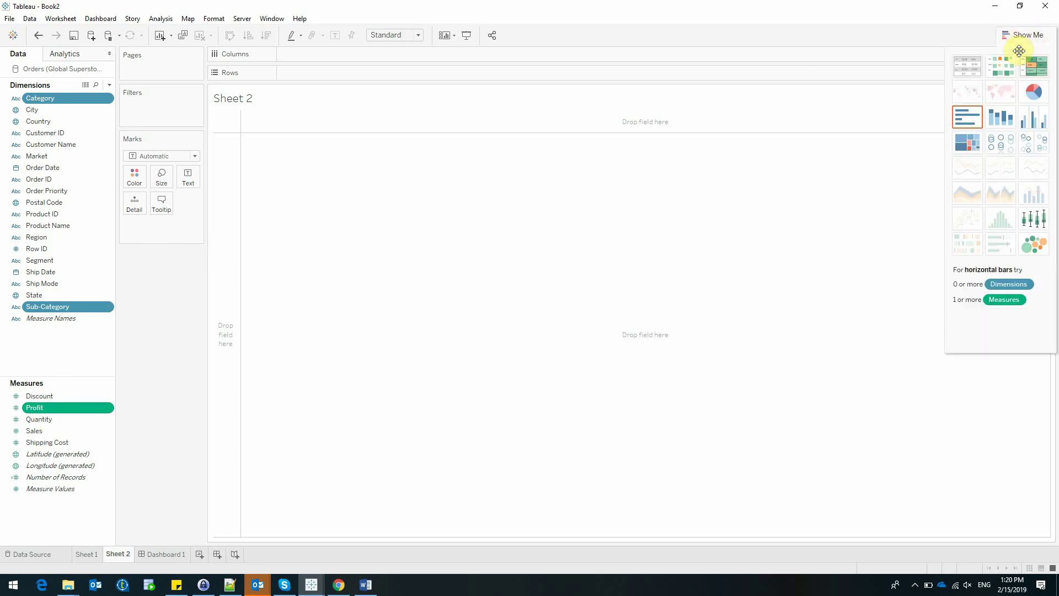
pyautogui.click(964, 141)
pyautogui.click(1032, 34)
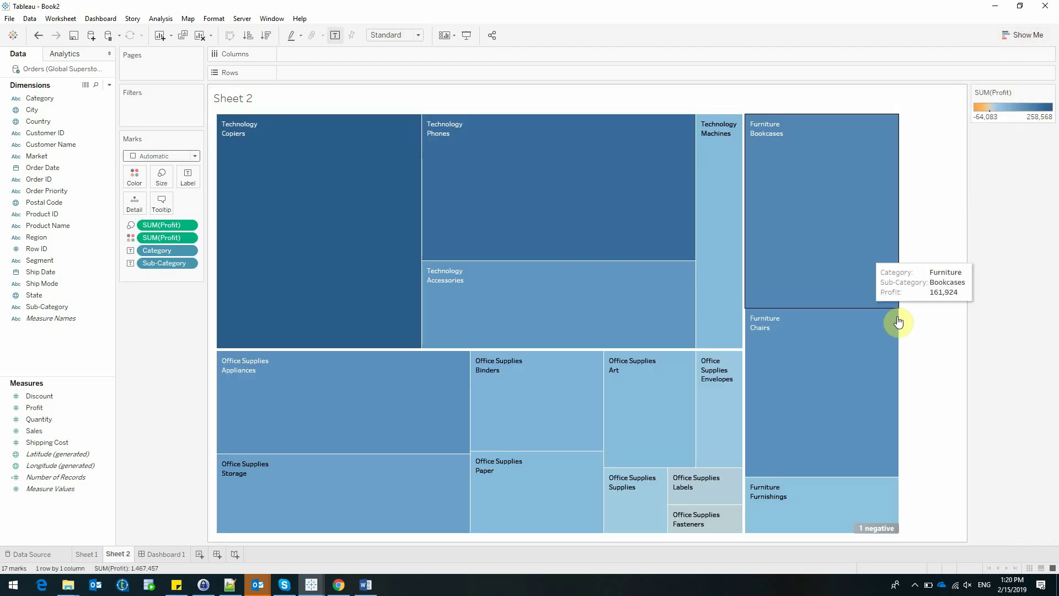
# - Use absolute values for the negative Tables tile and fit the treemap to Entire View
pyautogui.click(876, 527)
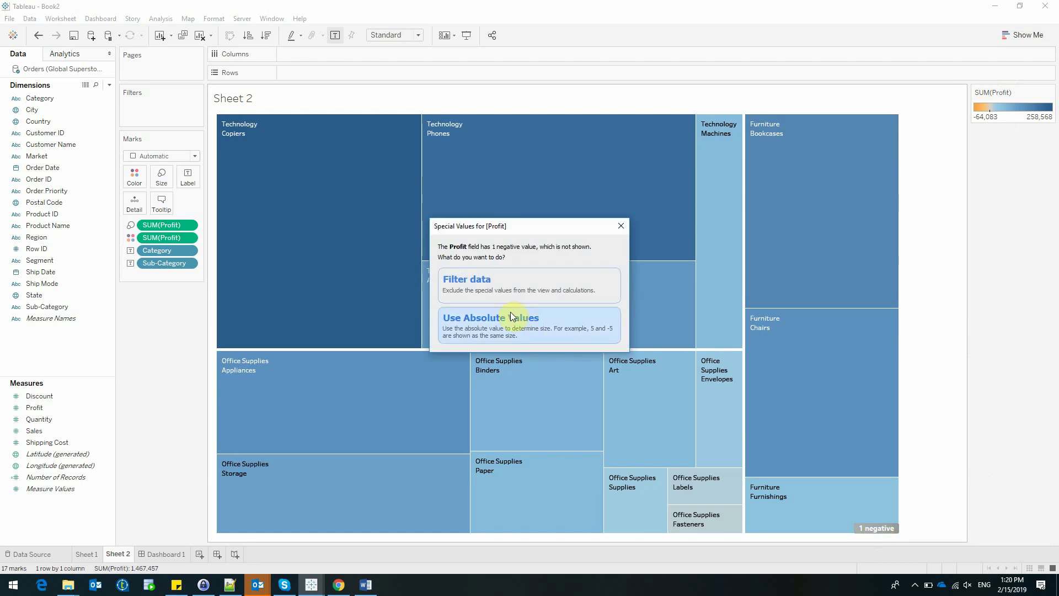
pyautogui.click(544, 326)
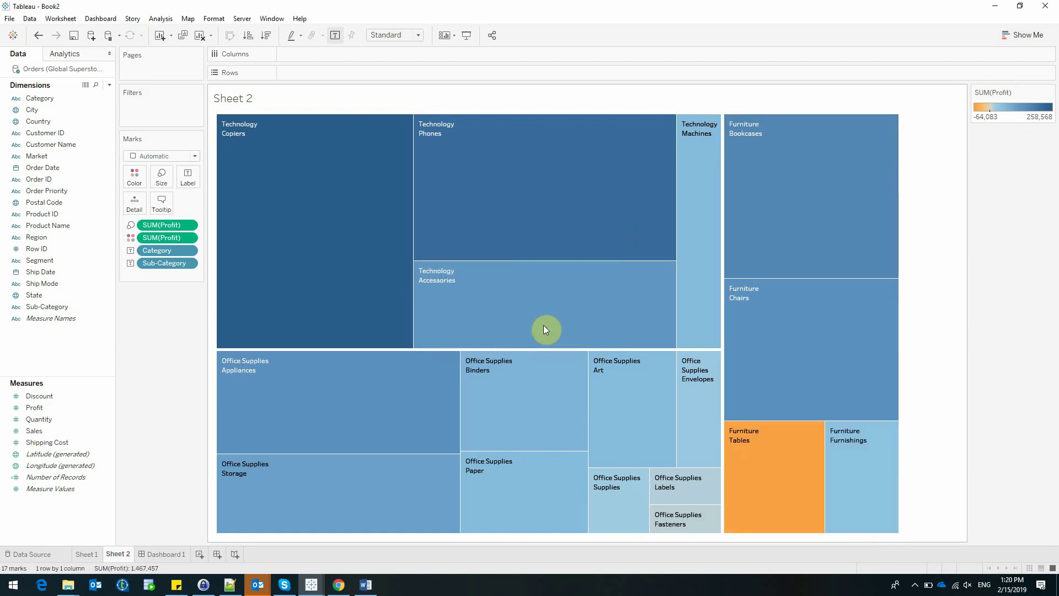
pyautogui.click(418, 36)
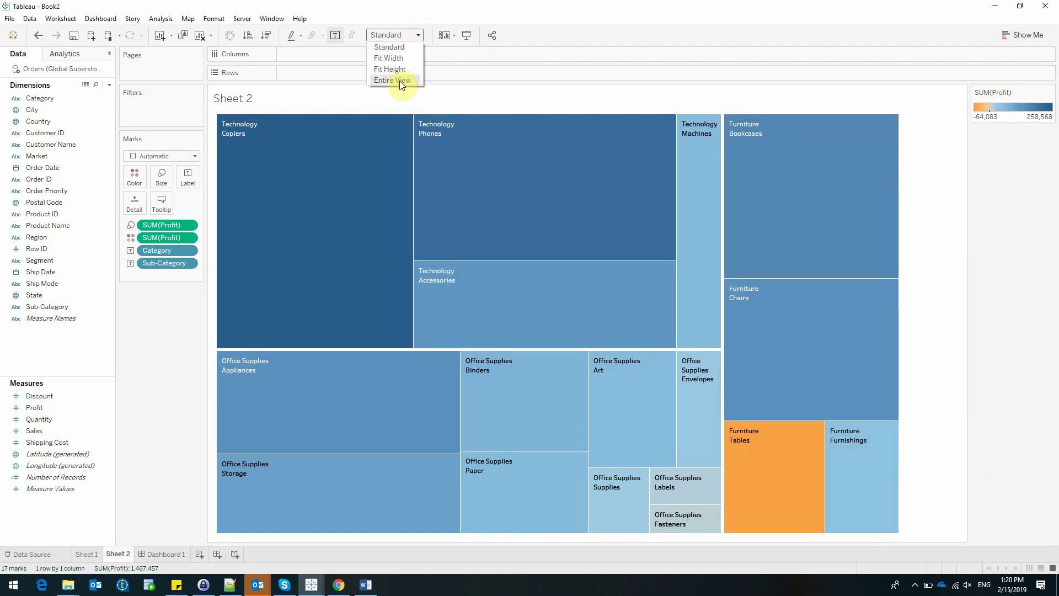
pyautogui.click(399, 80)
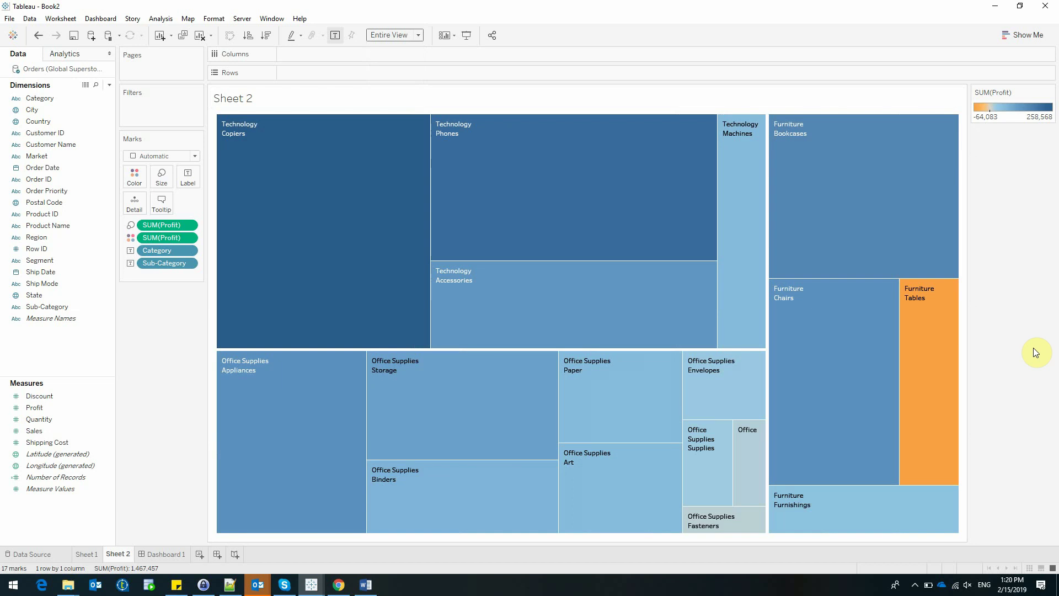
# - On Dashboard 1, place the Sheet 1 bump chart and drop the Sheet 2 treemap above it
pyautogui.click(91, 555)
pyautogui.click(117, 554)
pyautogui.click(154, 553)
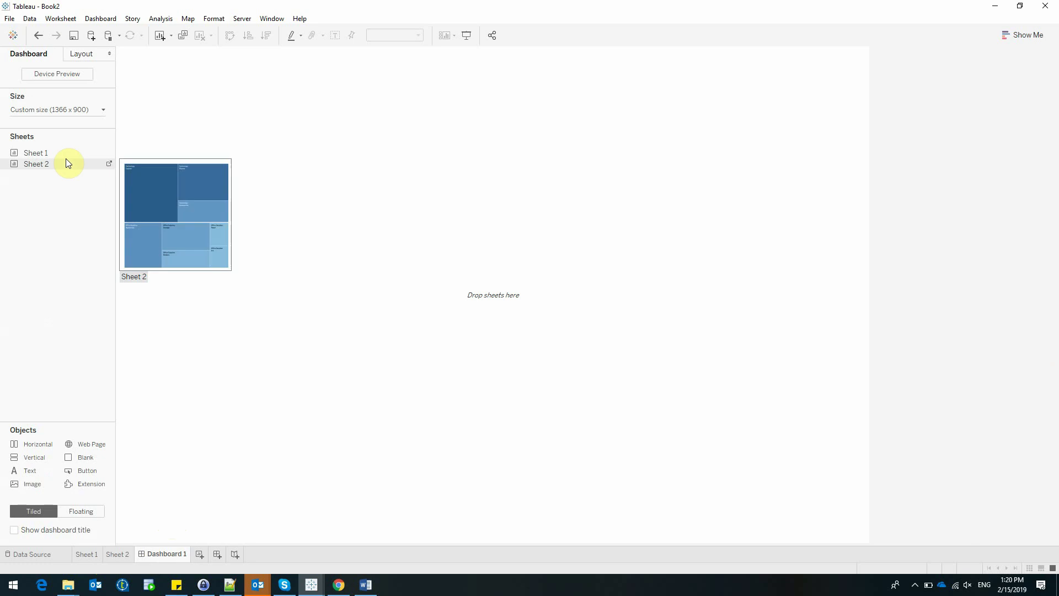
pyautogui.moveTo(64, 157); pyautogui.dragTo(432, 193)
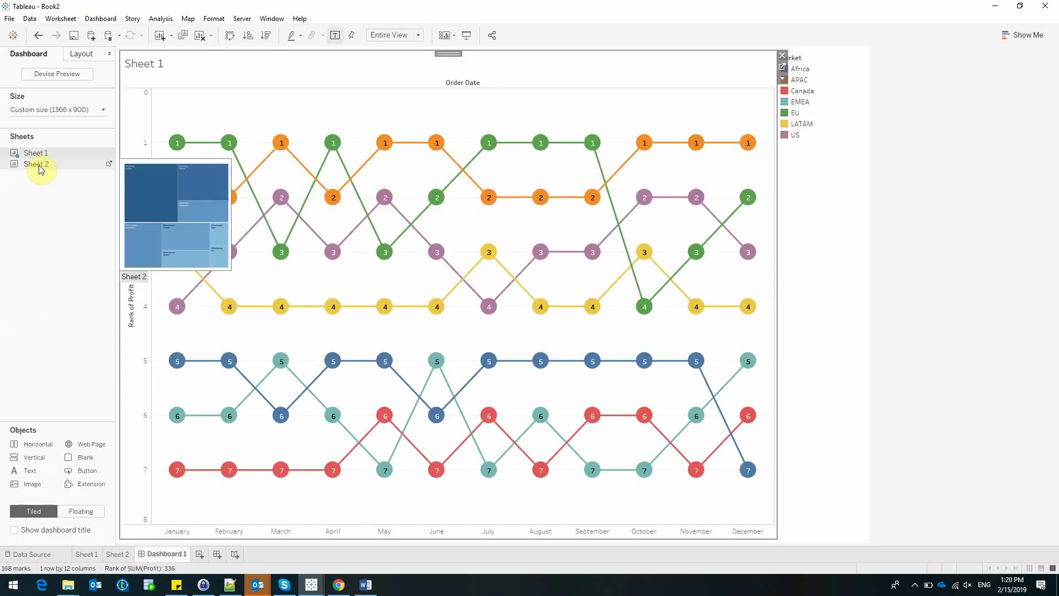
pyautogui.moveTo(38, 164); pyautogui.dragTo(432, 175)
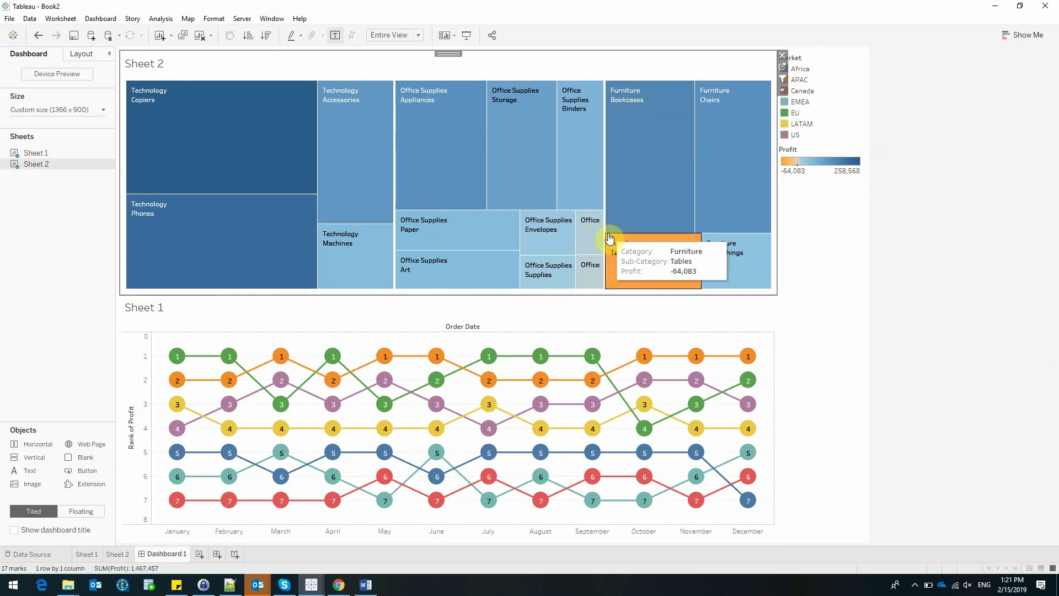
# - Test the filter on Copiers, Paper and Appliances tiles, then select all of Office Supplies
pyautogui.click(275, 138)
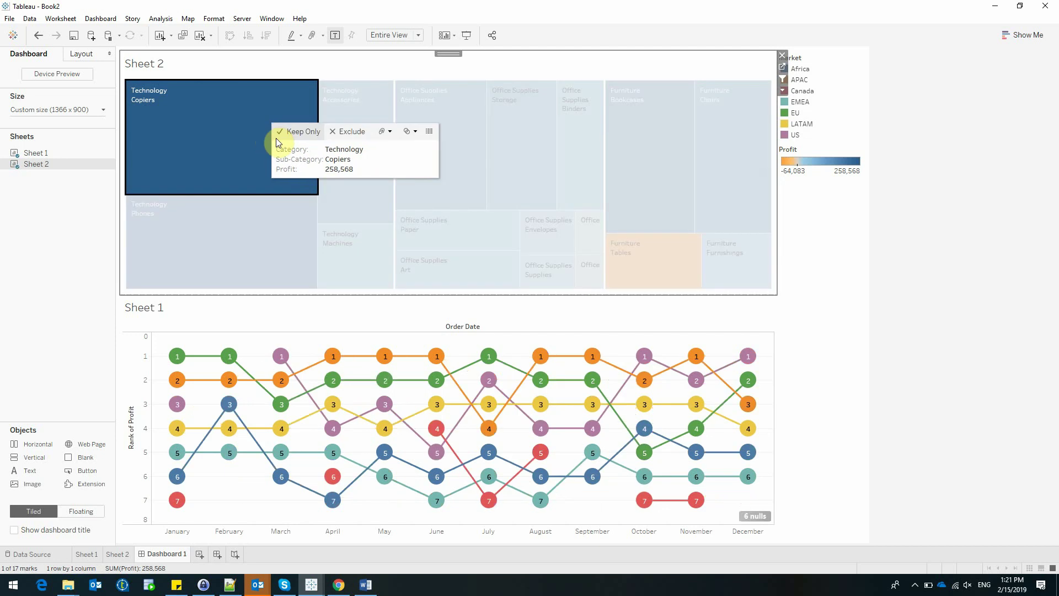
pyautogui.moveTo(213, 144)
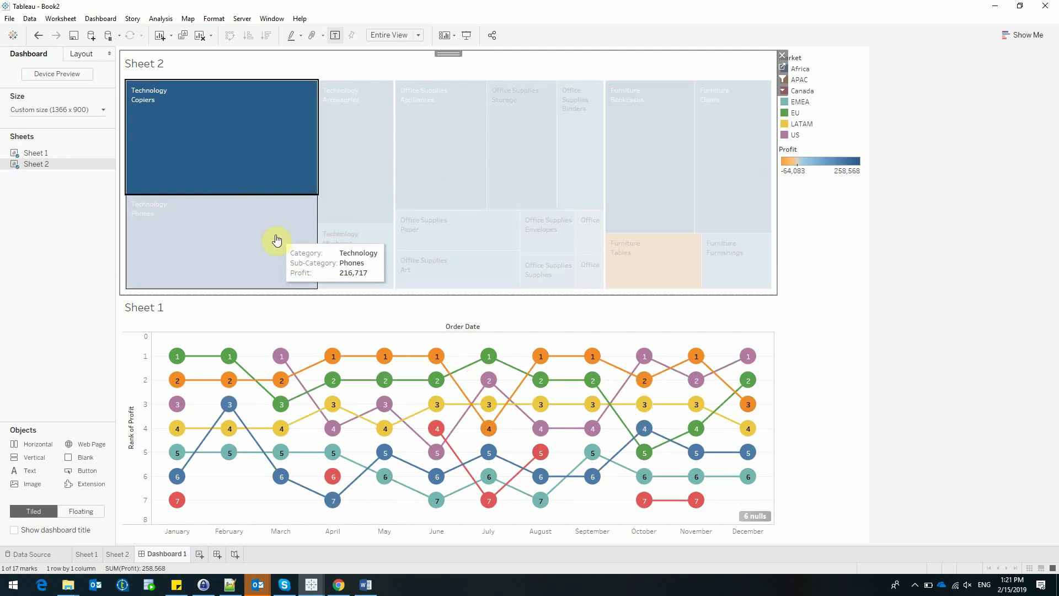
pyautogui.click(444, 237)
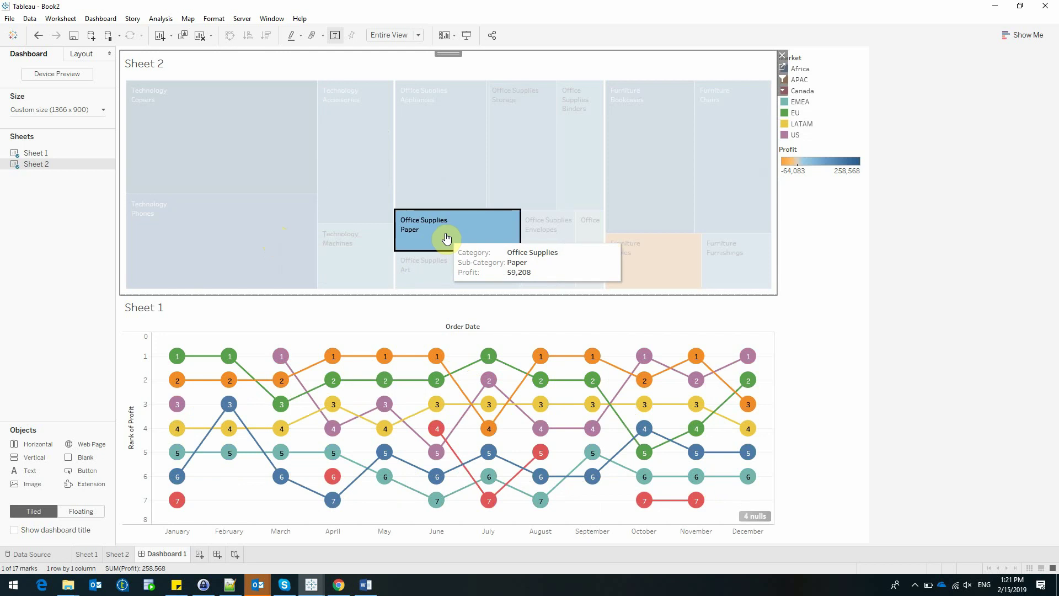
pyautogui.click(433, 177)
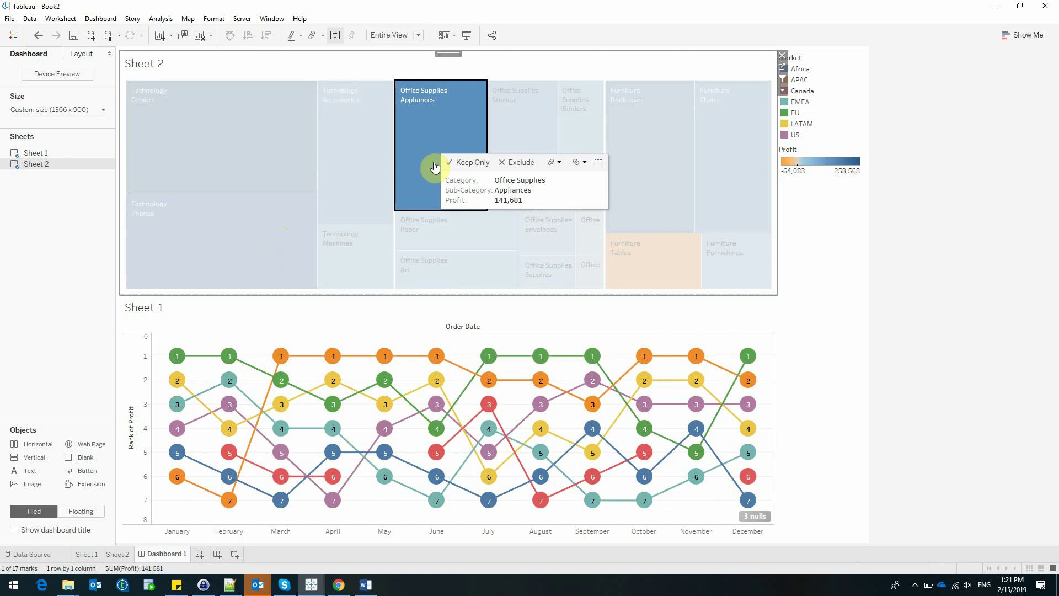
pyautogui.click(532, 181)
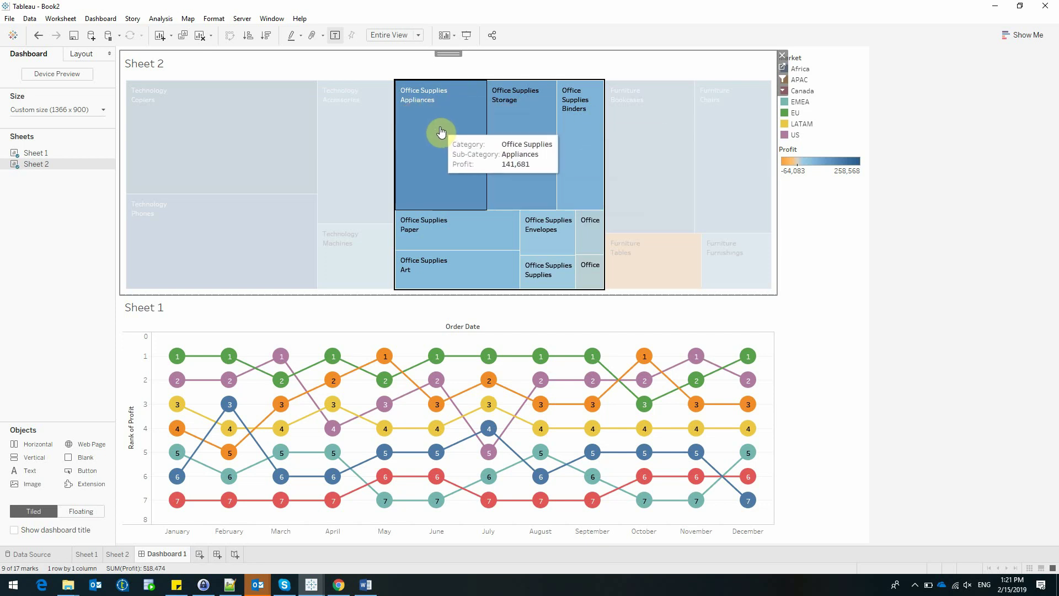
# - Switch to Sheet 1 to check its bump chart now has the Action (Category) filter
pyautogui.click(85, 554)
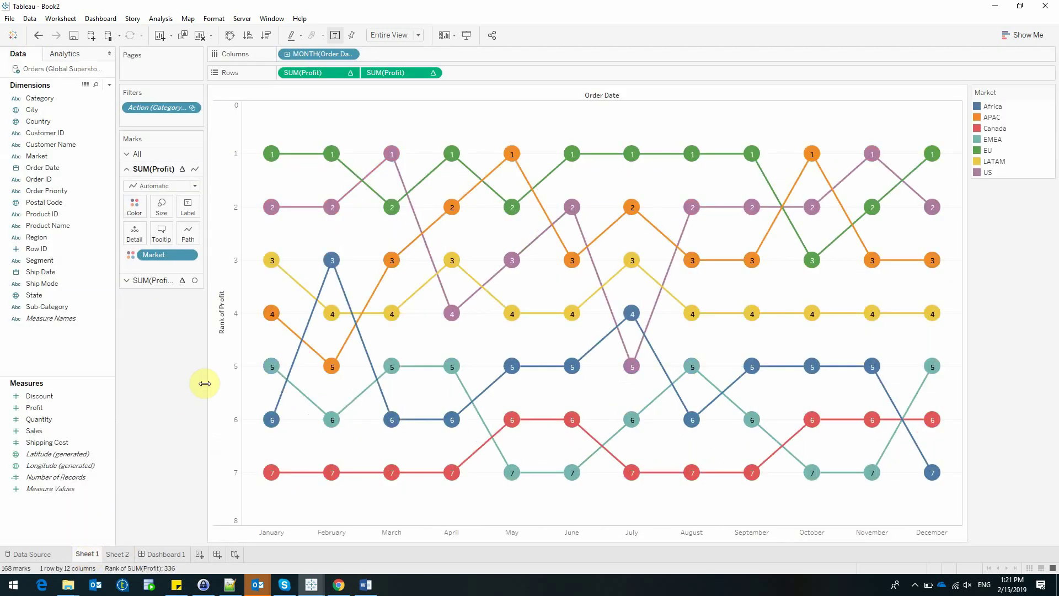